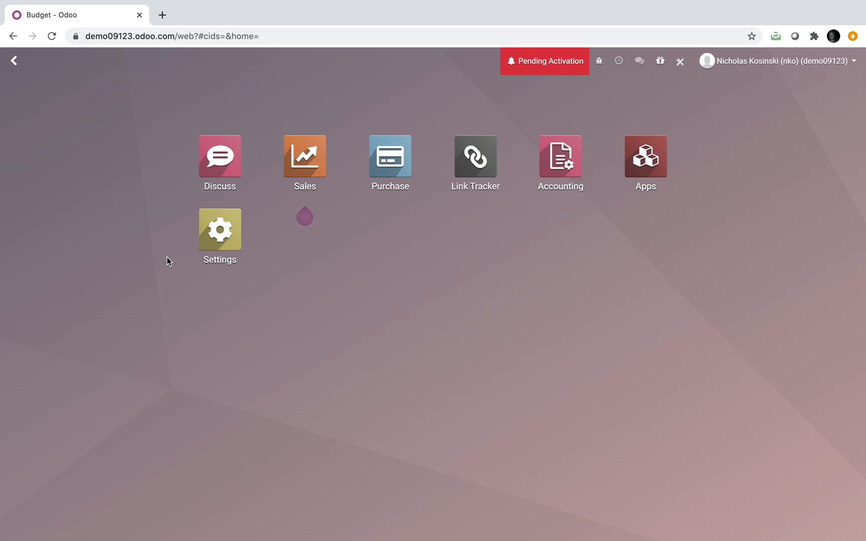
- Open the accounting Budgets list and start a new budget named Budget Template
text(budg)
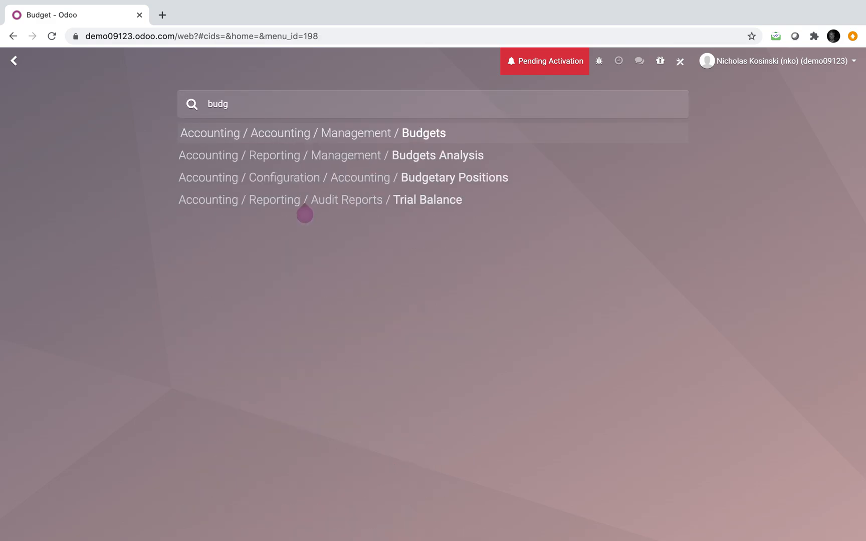
key(Return)
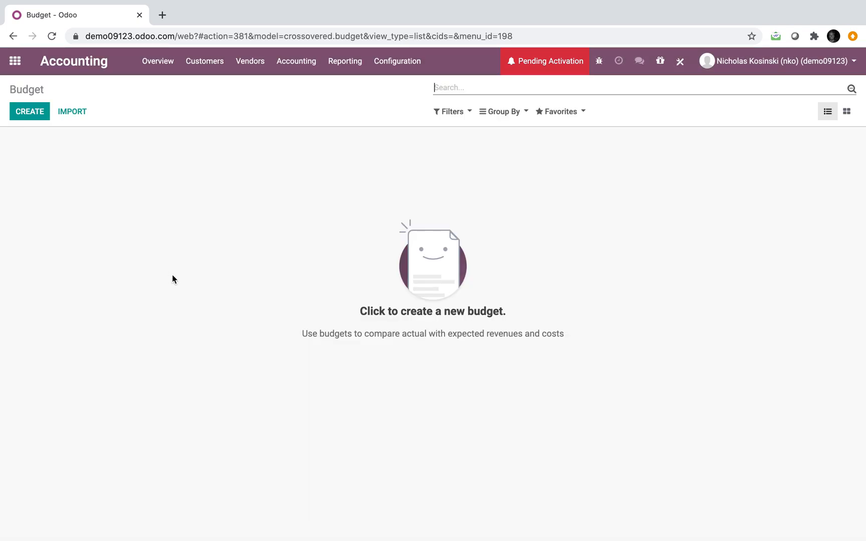
click(43, 118)
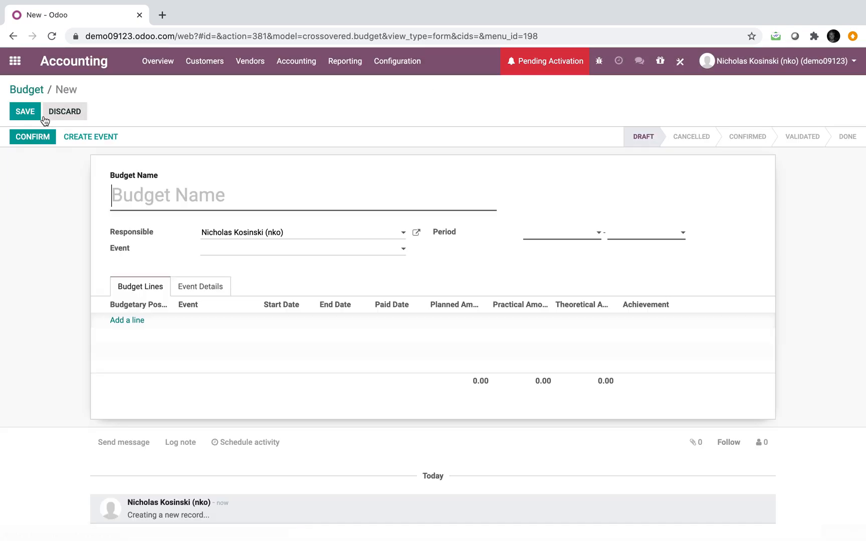
text(Budget t)
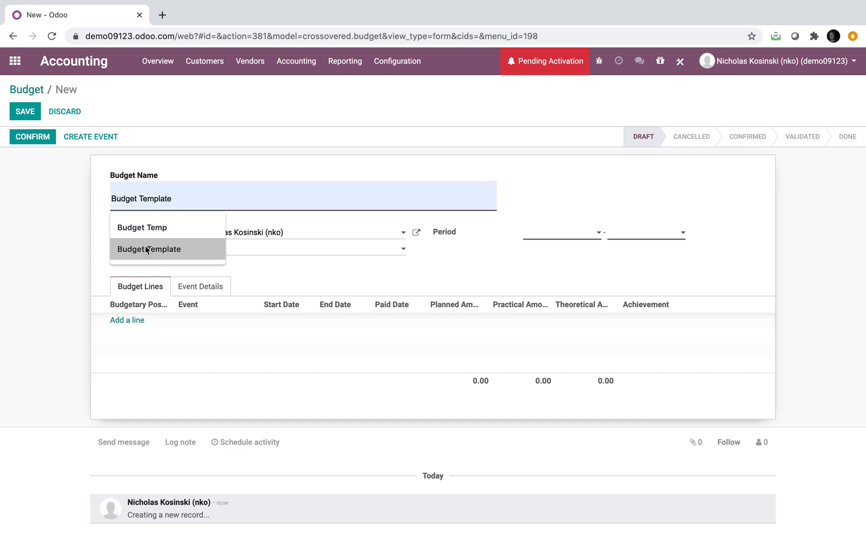
click(121, 249)
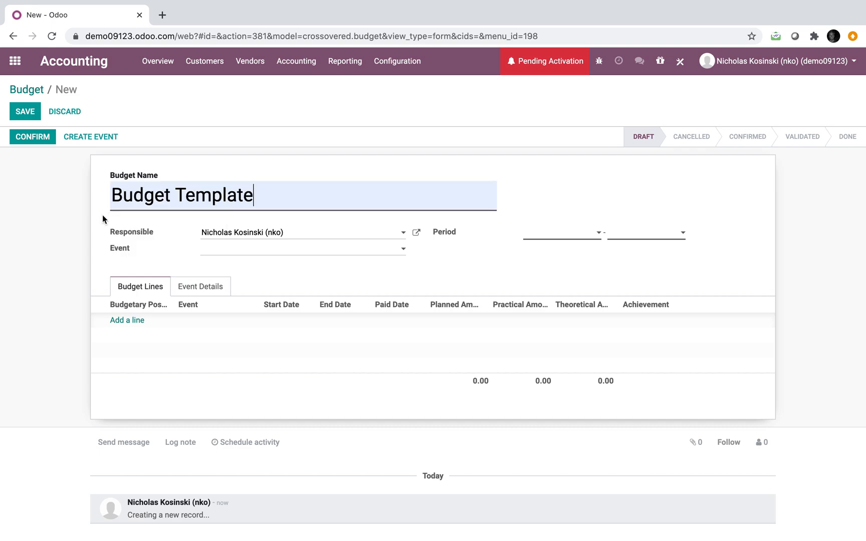
- Set the budget's period from 08/01/2020 to 08/31/2020
click(544, 236)
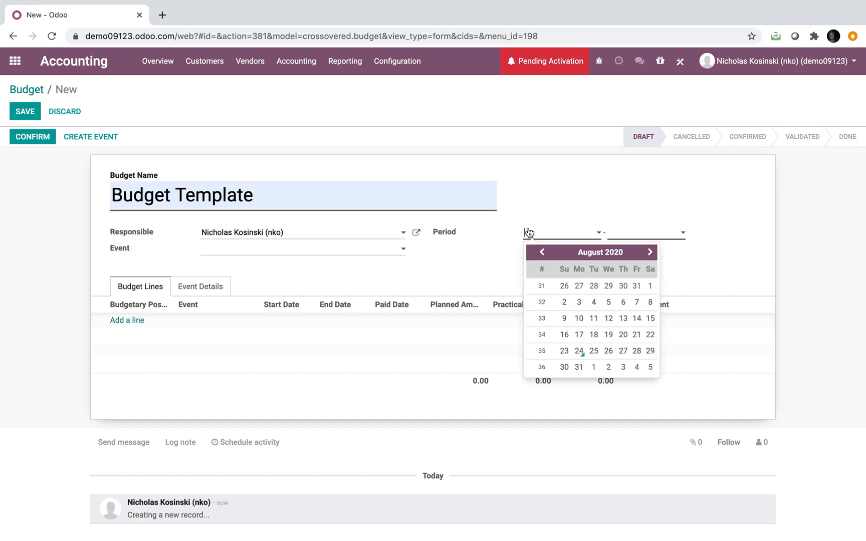
click(650, 289)
click(642, 234)
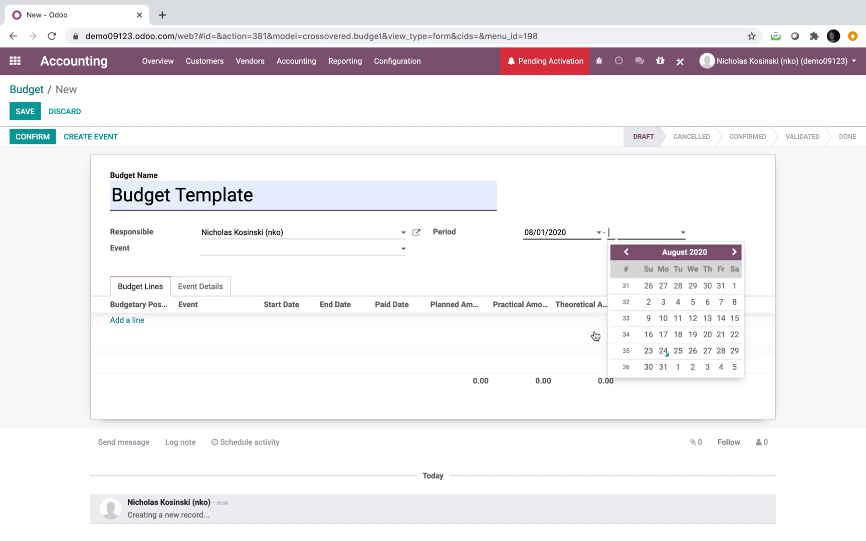
click(662, 367)
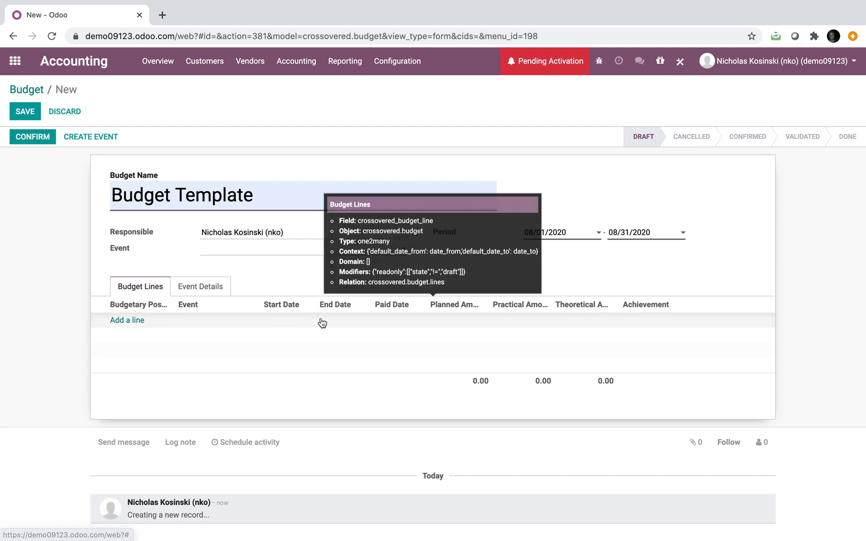
- Add three budget lines for the budgetary positions Food, Labor Services and Transportation
click(134, 321)
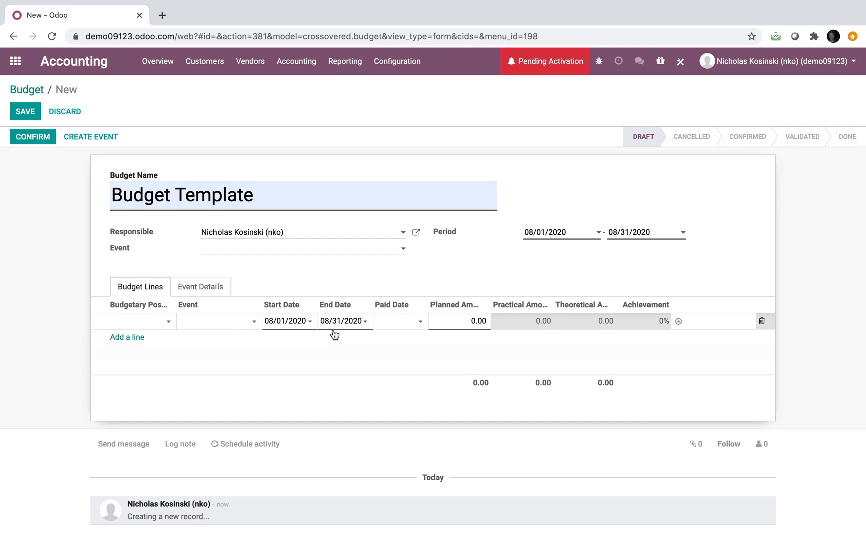
click(169, 321)
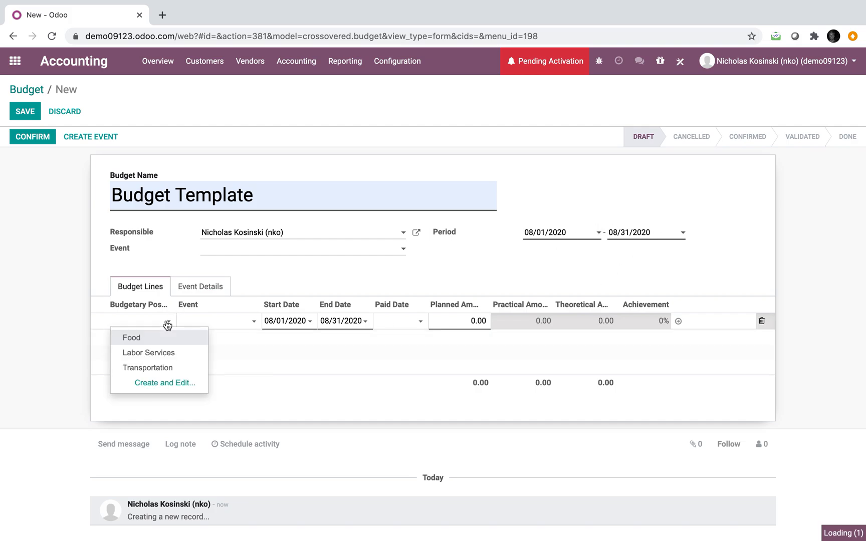
click(129, 341)
click(129, 337)
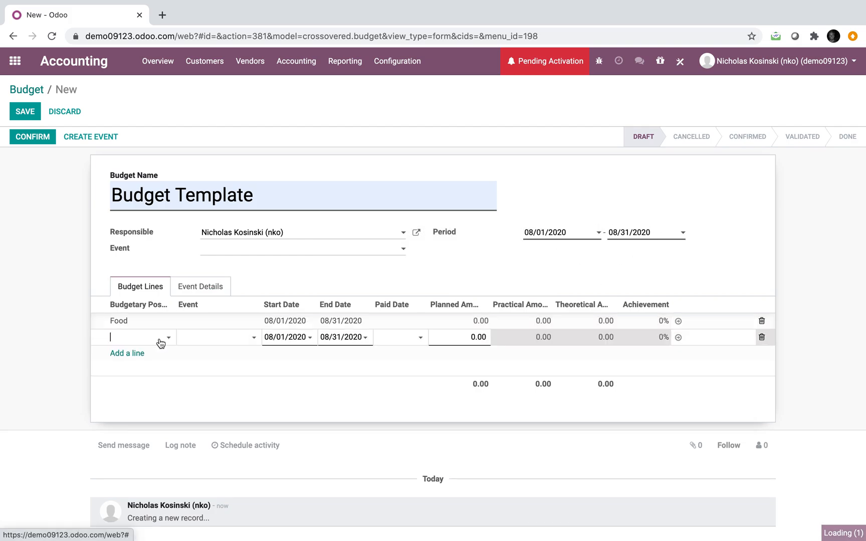
click(158, 337)
click(150, 368)
click(120, 354)
click(143, 354)
click(143, 398)
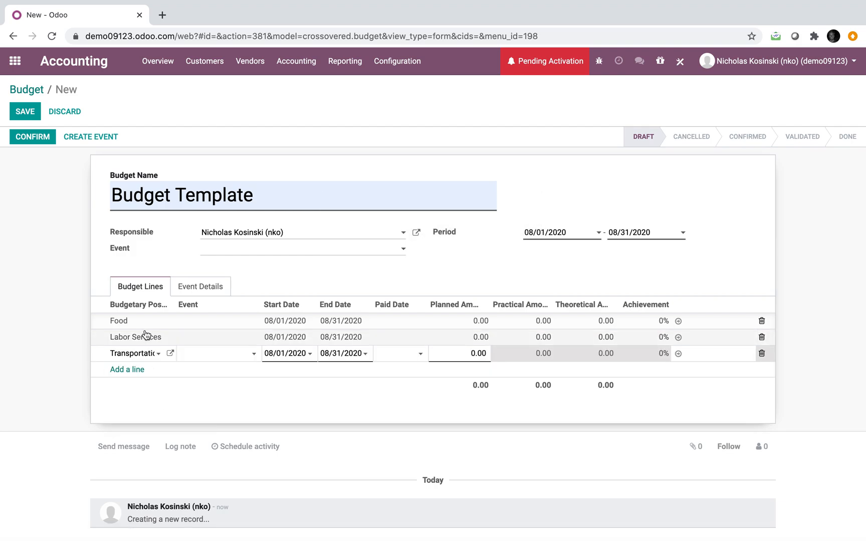
- Check the accounts linked to the Transportation budgetary position without changing them, and save the budget
click(170, 353)
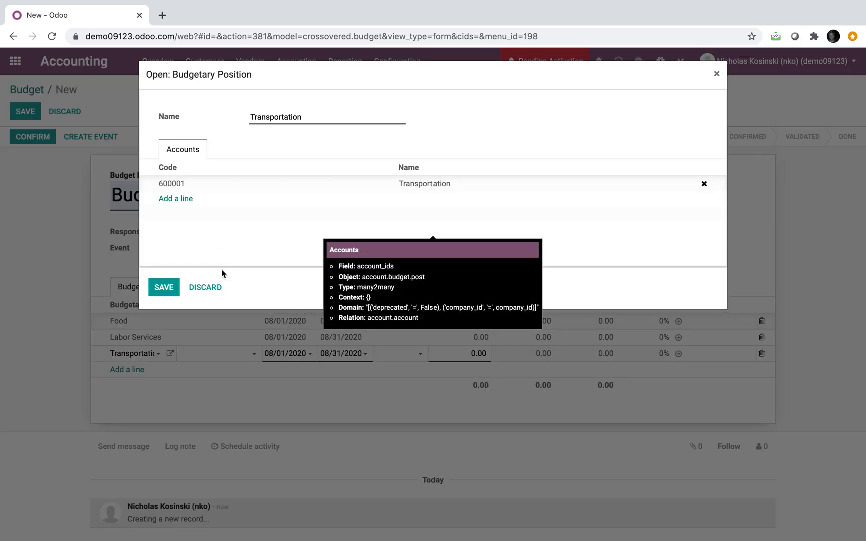
click(207, 290)
click(32, 113)
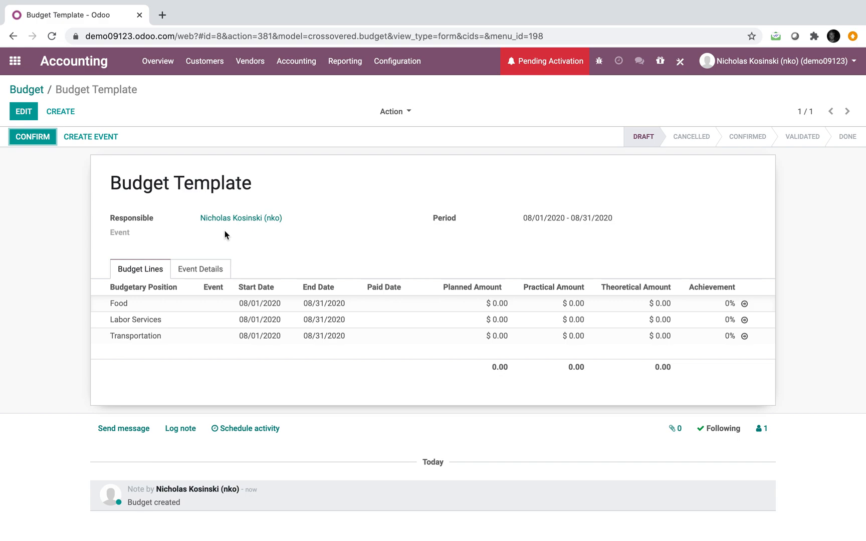
- Duplicate the Budget Template record from the budget list and save the copy
click(26, 90)
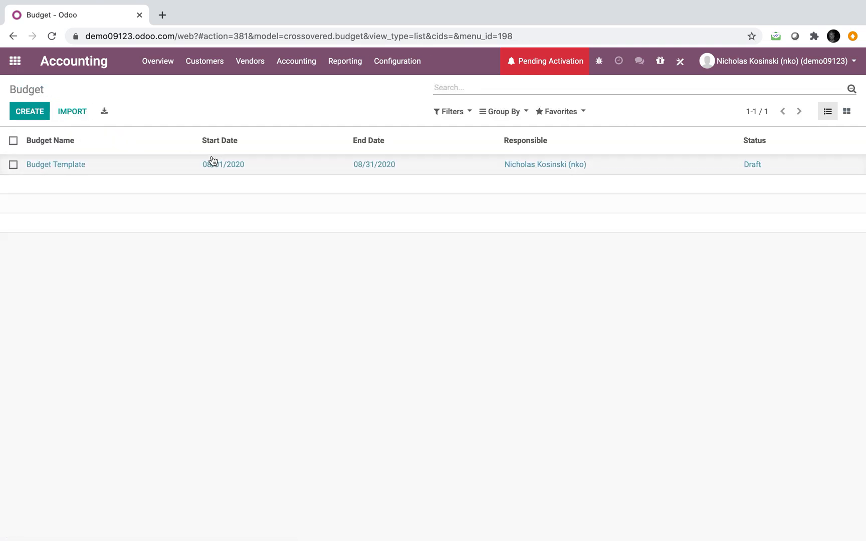
click(226, 164)
click(395, 111)
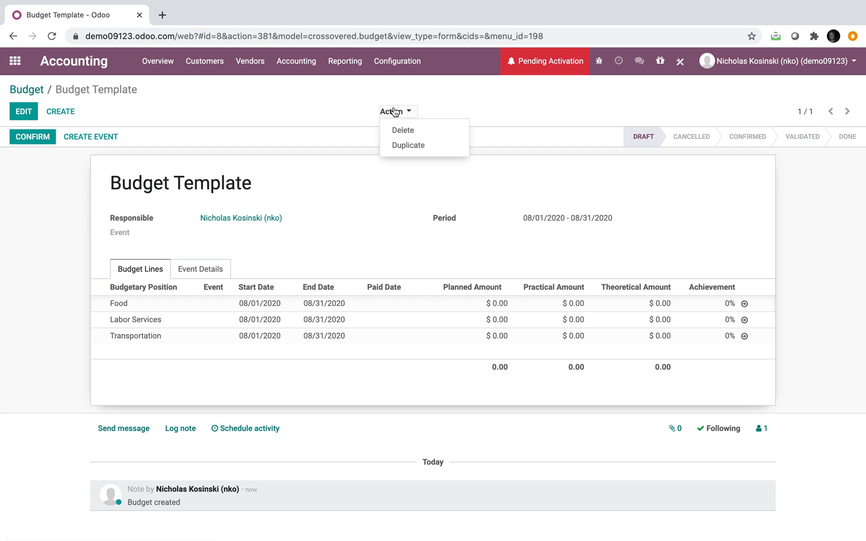
click(405, 146)
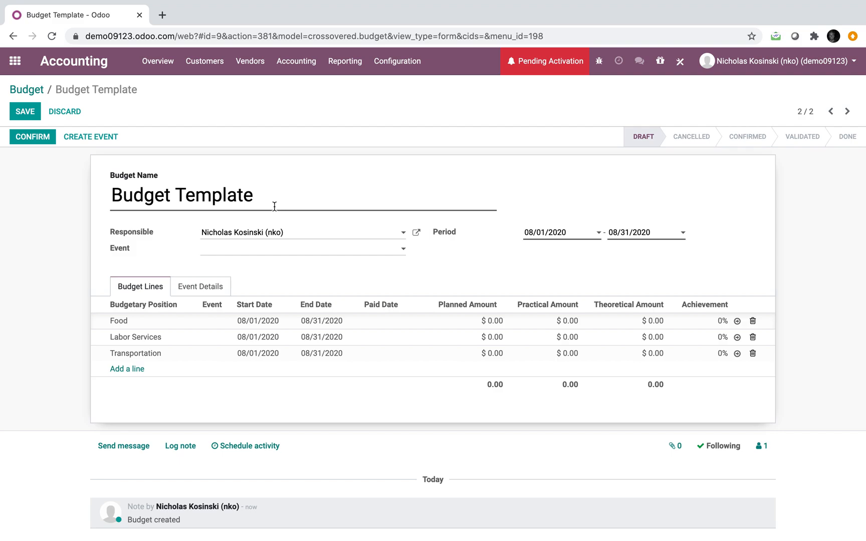
click(26, 113)
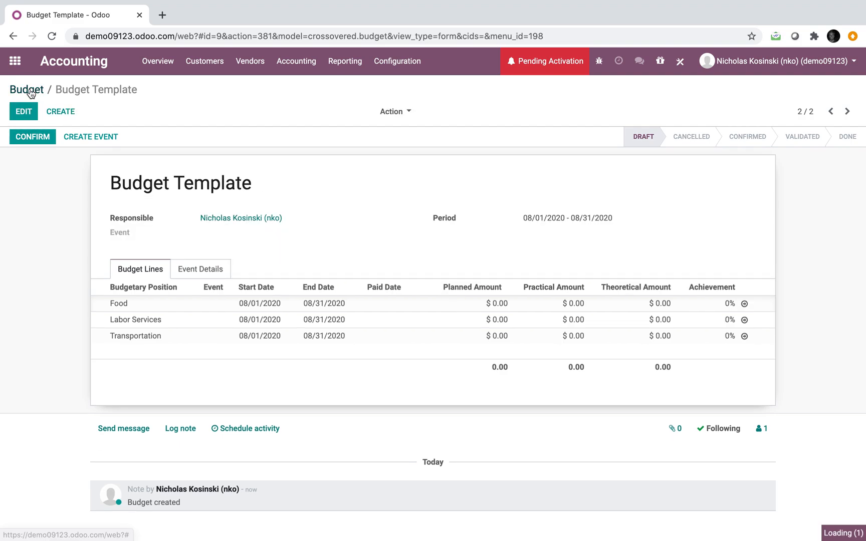
- Reopen the duplicated budget for editing and set its event name to Tech Live
click(27, 90)
click(151, 192)
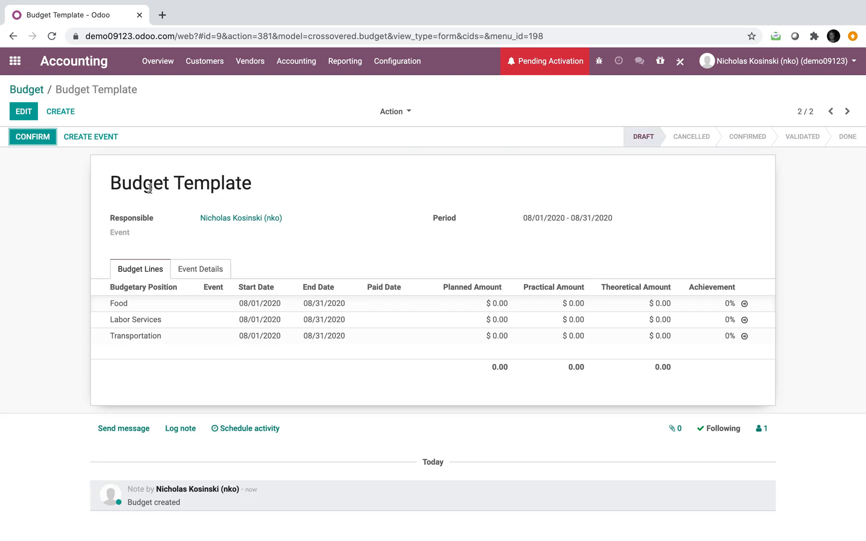
click(23, 112)
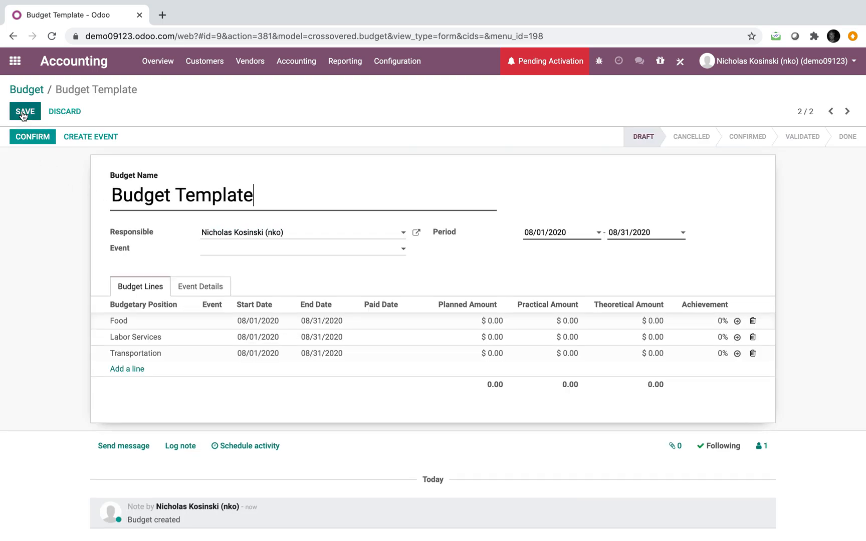
click(200, 286)
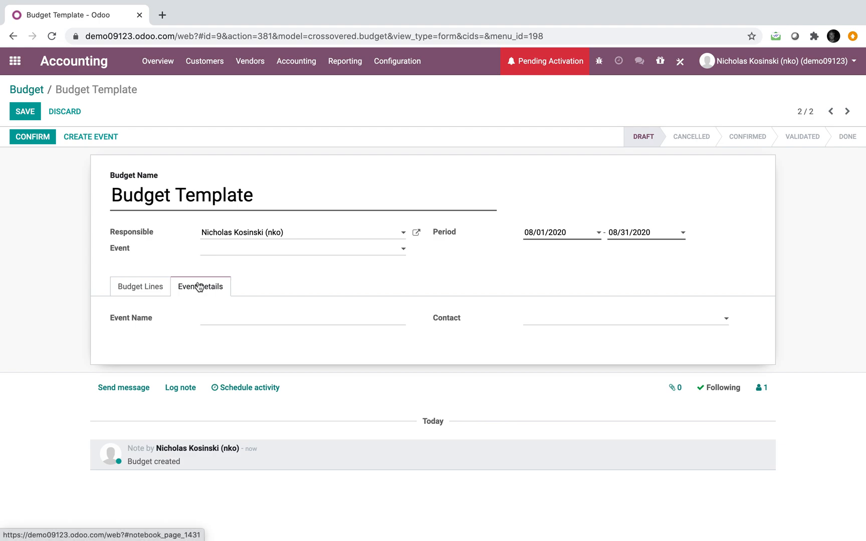
click(235, 319)
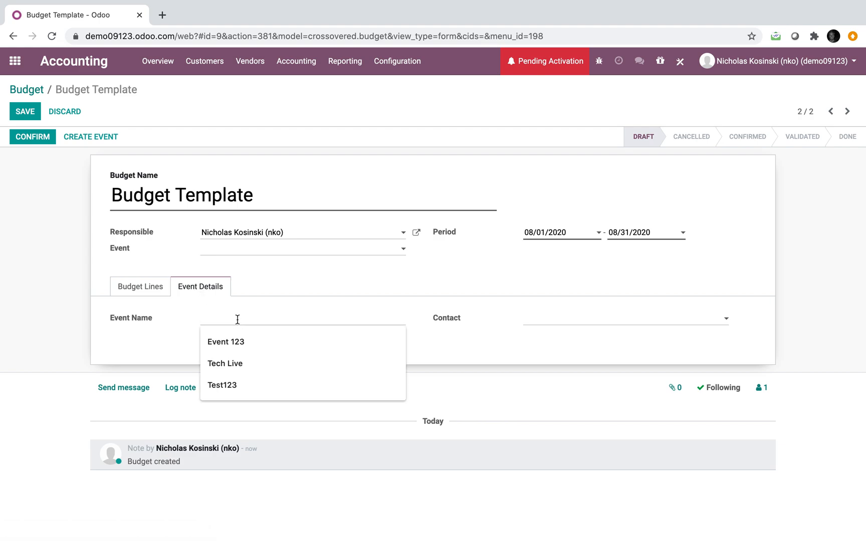
click(246, 357)
- Set the event's contact to WSJ and save the duplicated budget
click(566, 321)
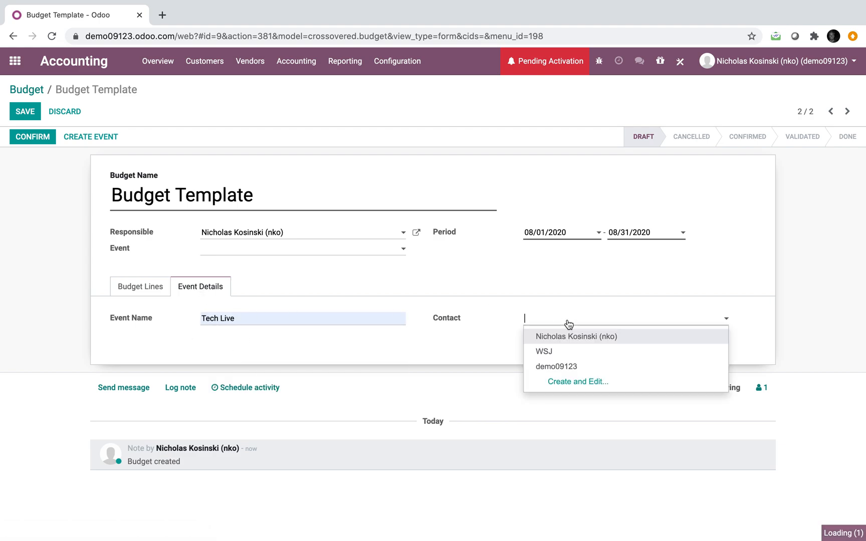
text(wj)
key(BackSpace)
text(sj)
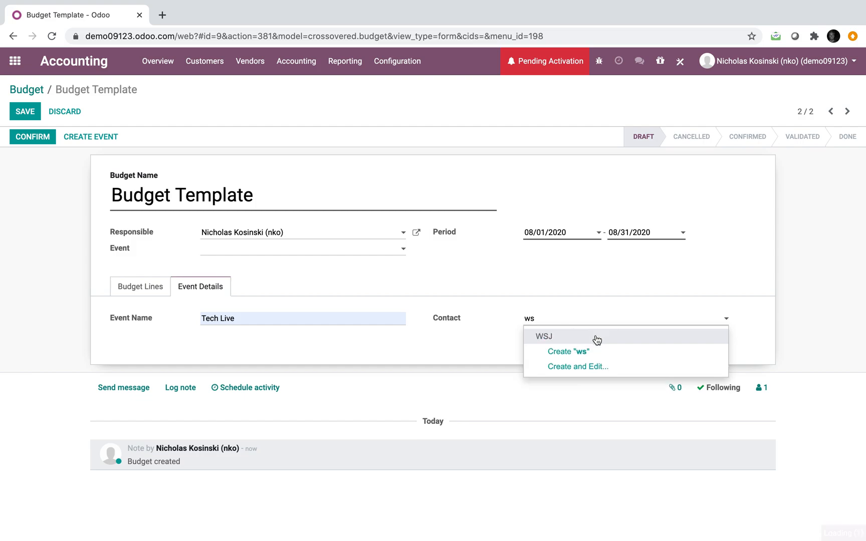
key(Return)
click(147, 284)
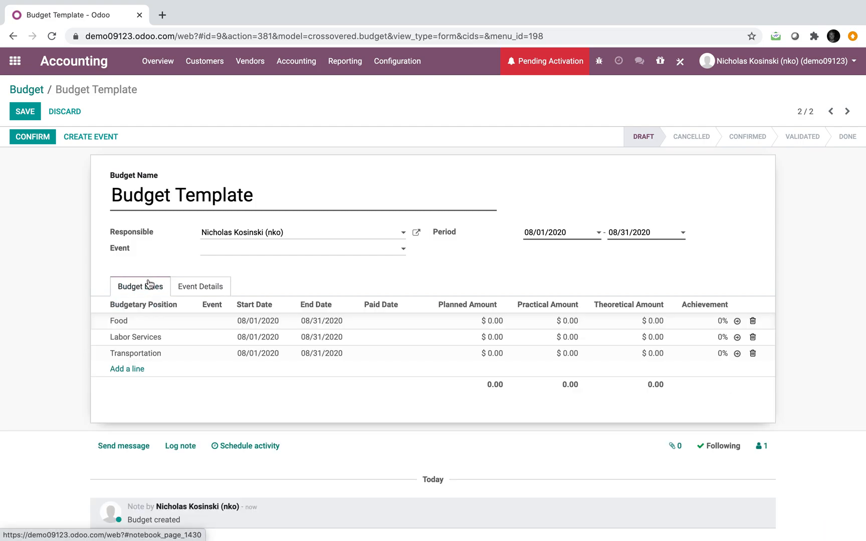
click(31, 113)
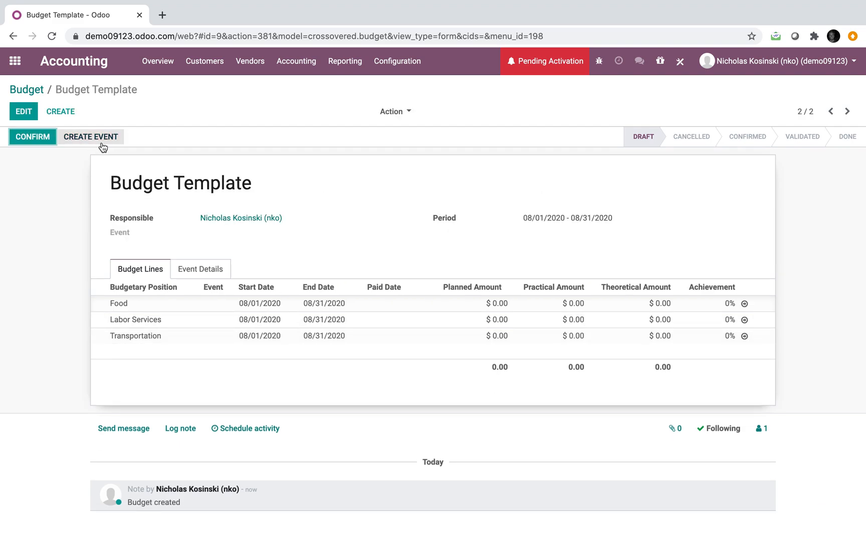
- Create the event from the duplicated budget and review its event details
click(91, 137)
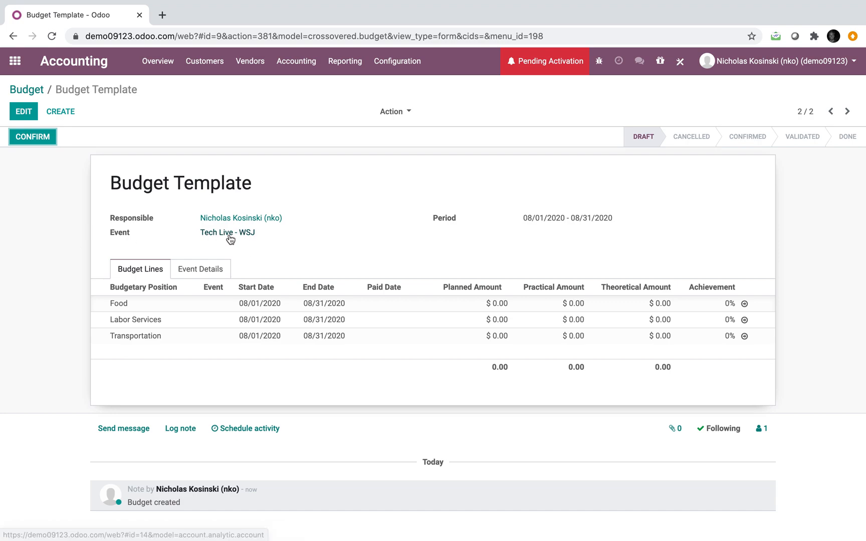
click(224, 266)
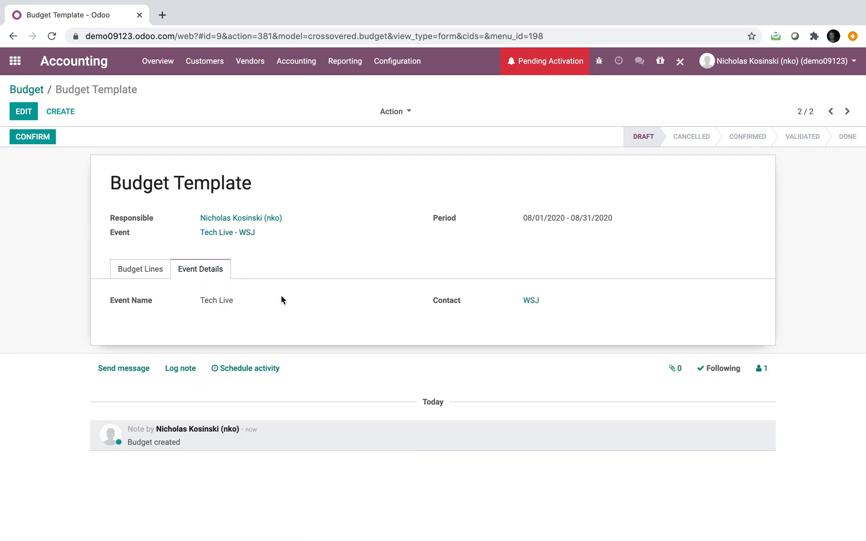
click(160, 272)
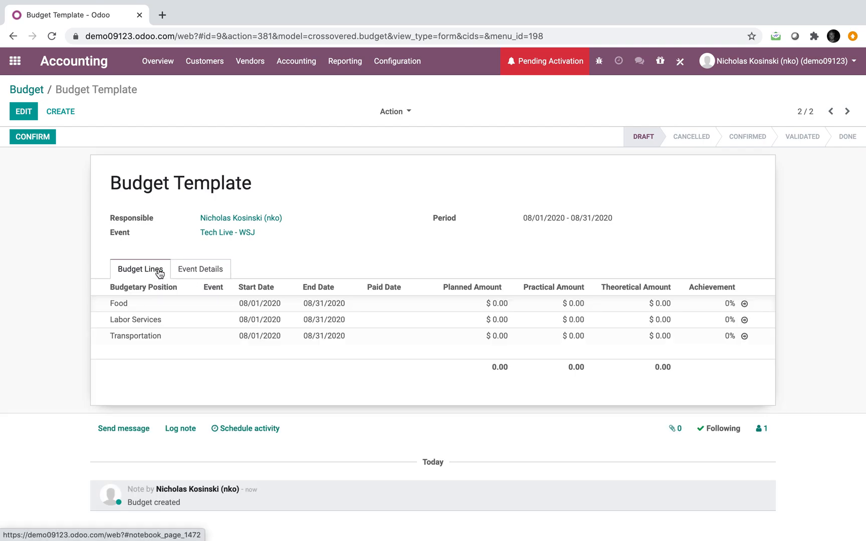
- Set the Food line's planned amount to 1000 and save the budget
click(24, 112)
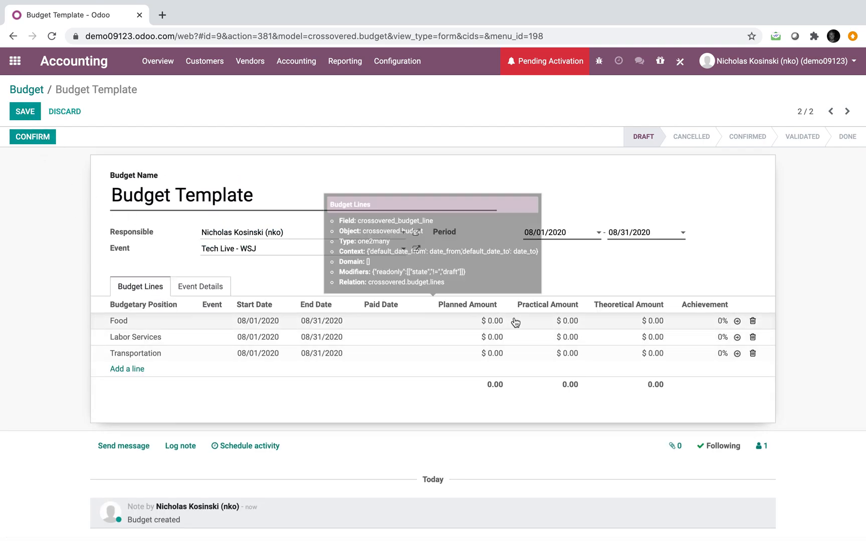
click(497, 324)
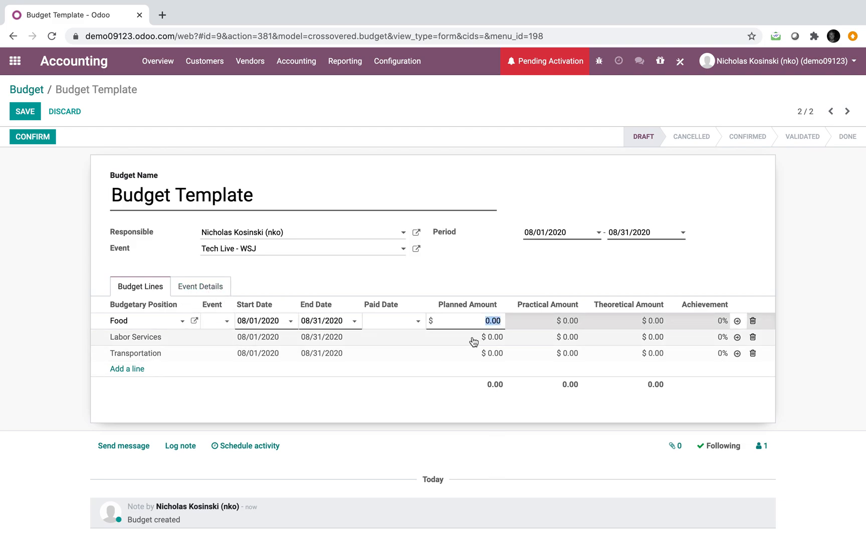
text(1000)
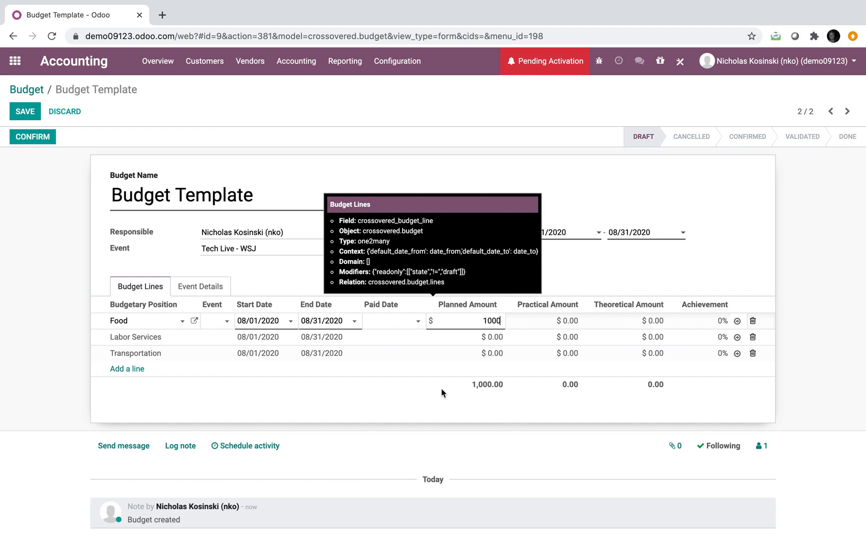
click(22, 111)
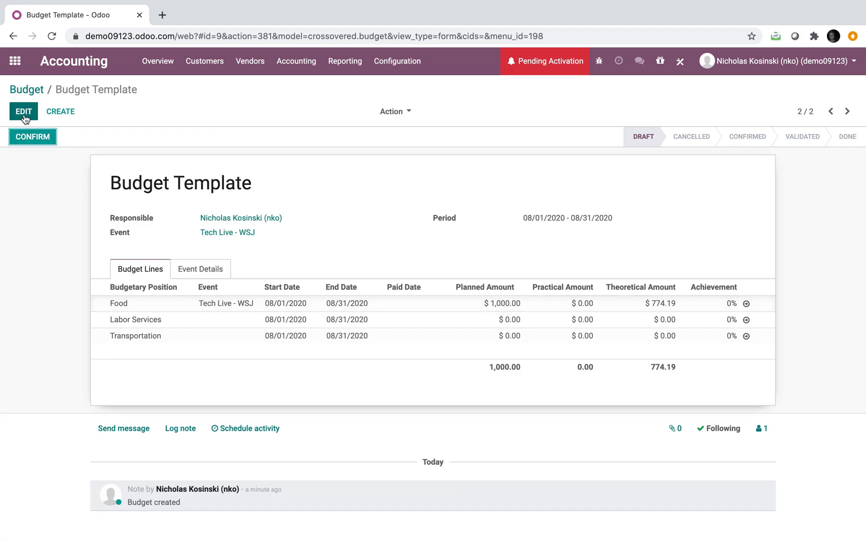
- Set the planned amounts to 5000 for Labor Services and 12000 for Transportation, and save the budget
click(23, 111)
click(503, 336)
text(5000)
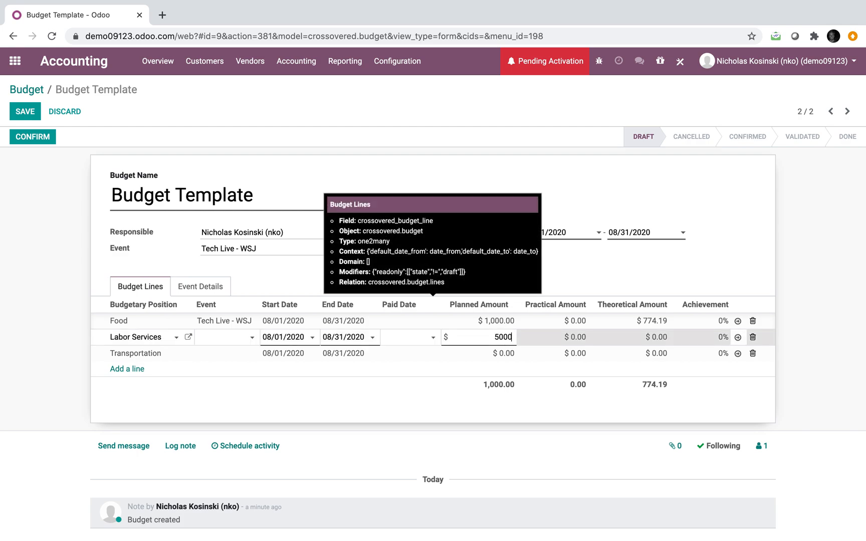
text(12)
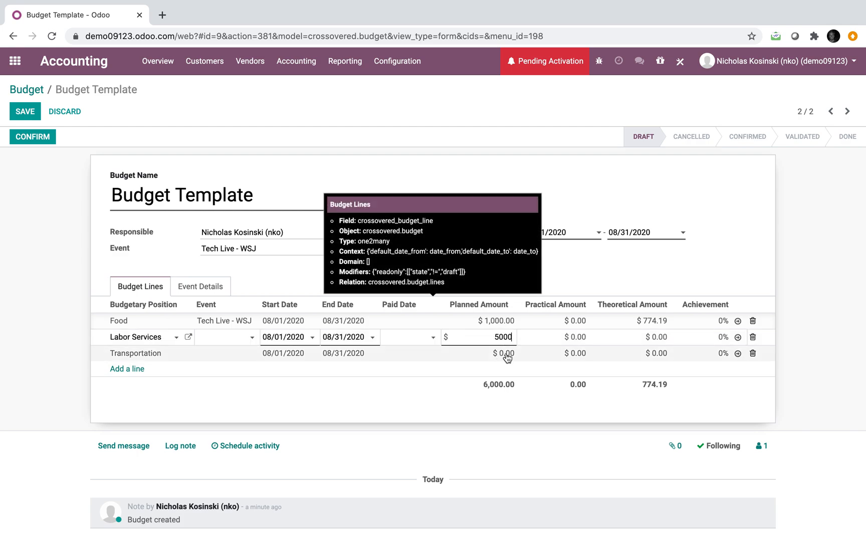
click(505, 354)
text(12000)
click(20, 108)
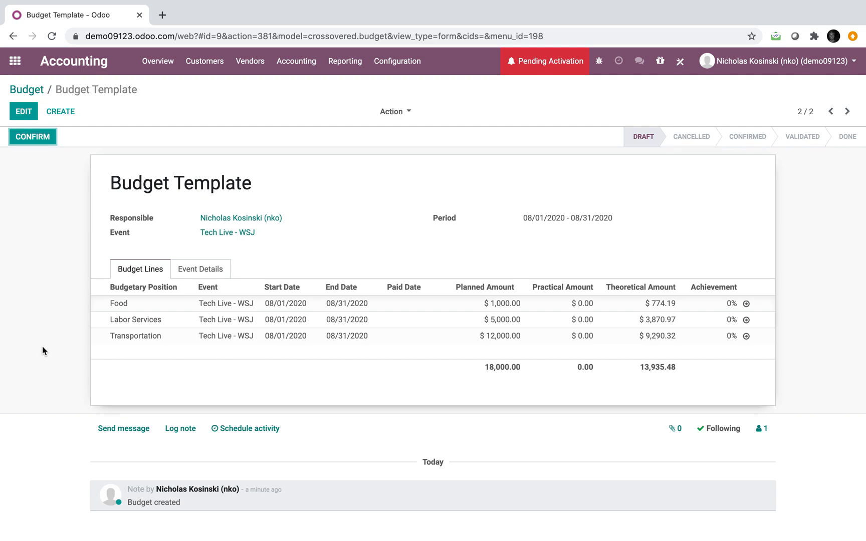
- Find the vendor bills in Accounting by searching for "vend" and start a new bill
click(15, 61)
text(vend)
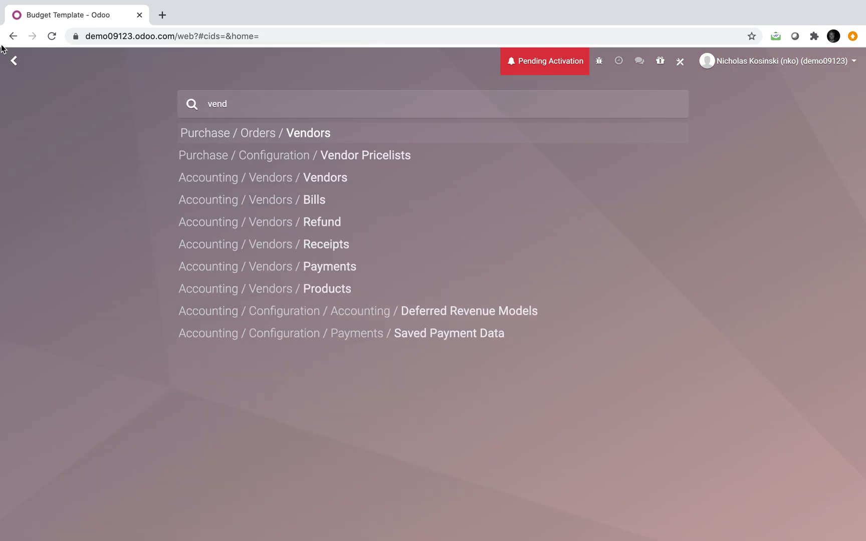
key(Down)
key(Down)
key(Down)
key(Return)
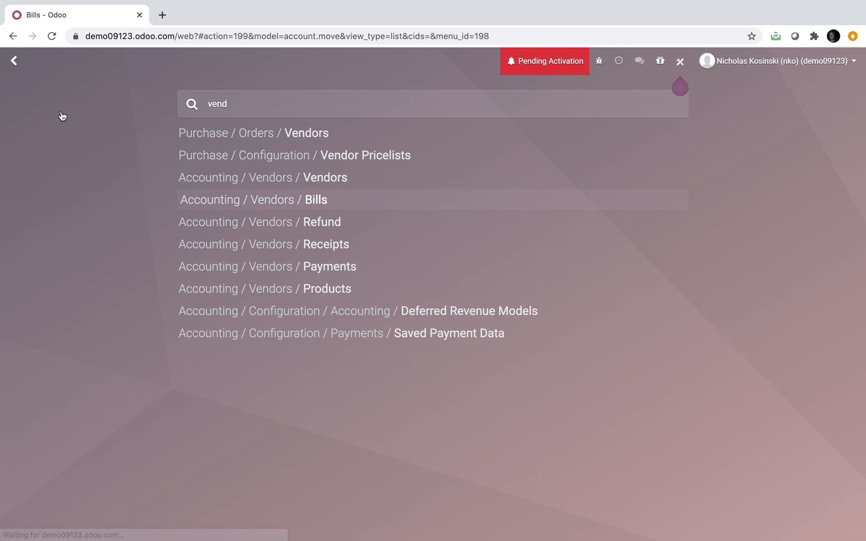
key(alt+c)
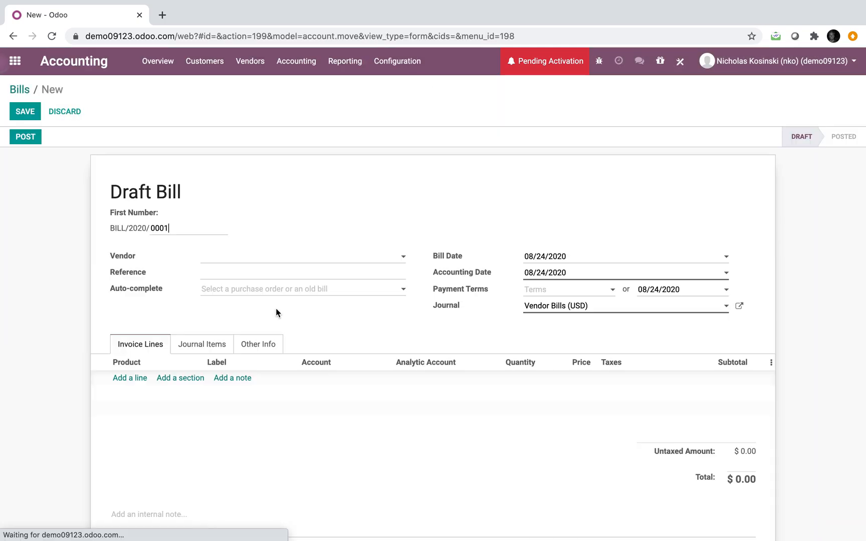
- Create Vendor X as a new company and use it as the bill's vendor
click(240, 264)
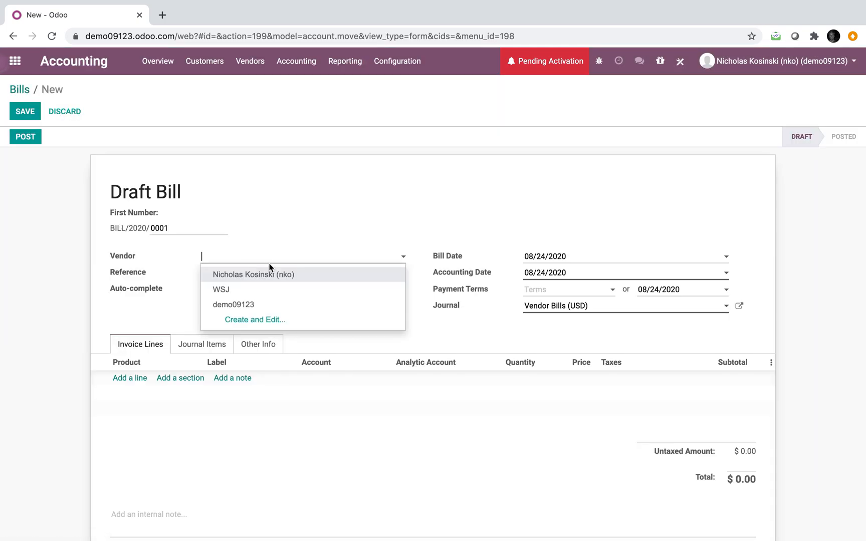
text(Vendor X)
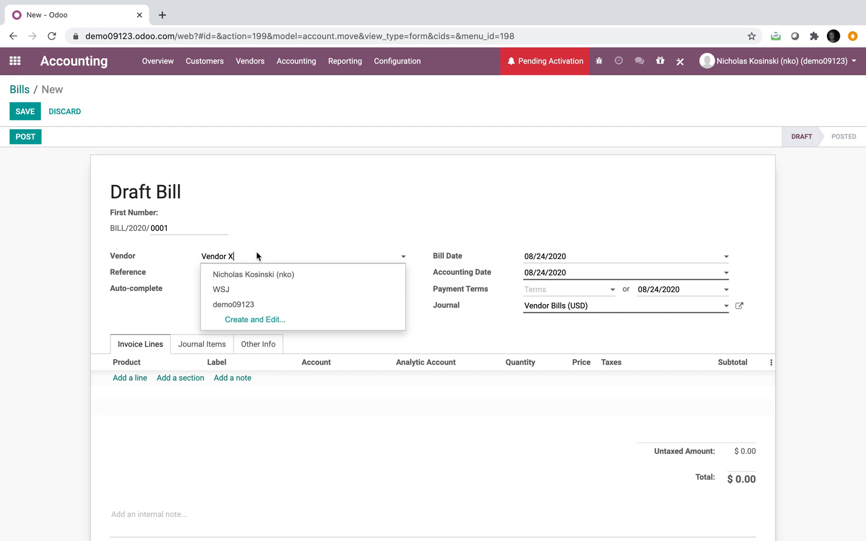
click(293, 271)
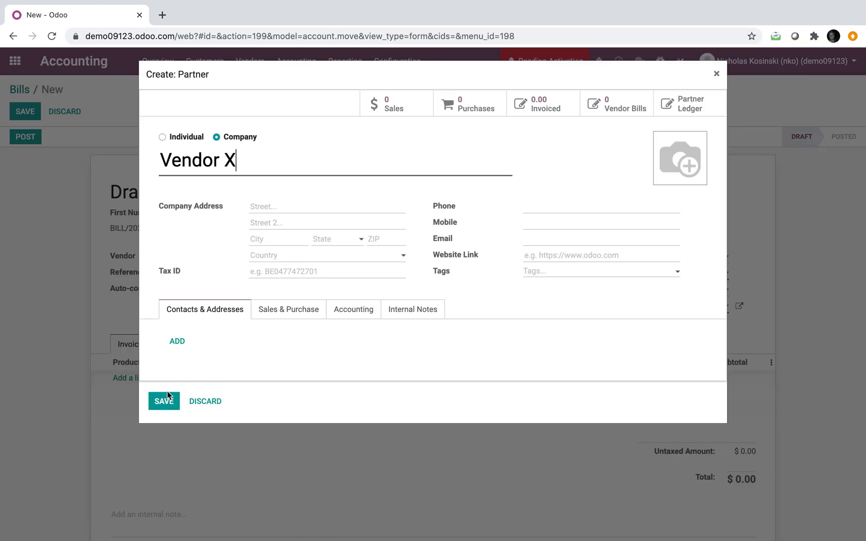
click(167, 394)
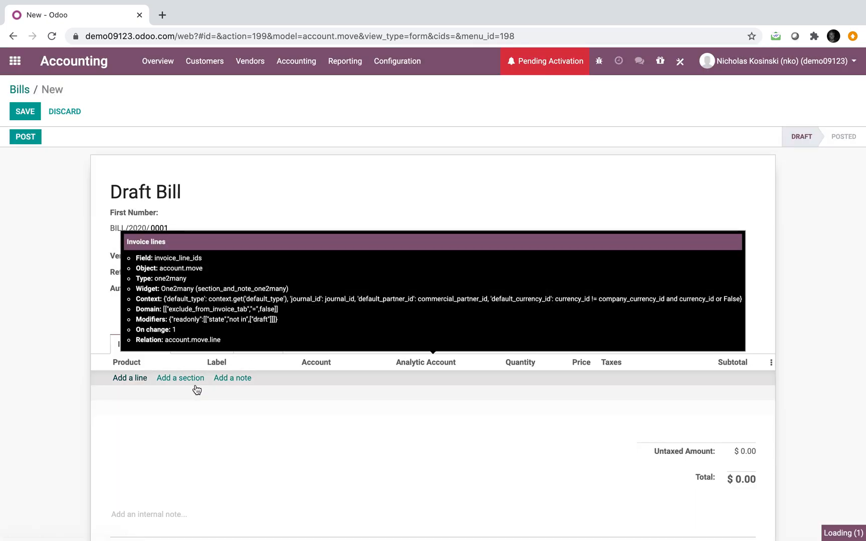
- Add a Food line with analytic account Tech Live - WSJ and price 1,500, and post the bill
click(130, 377)
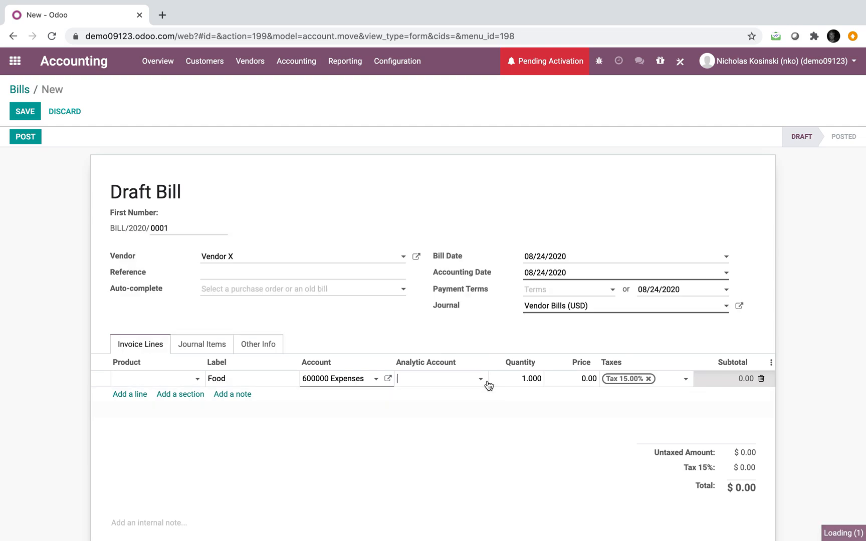
click(481, 384)
click(464, 394)
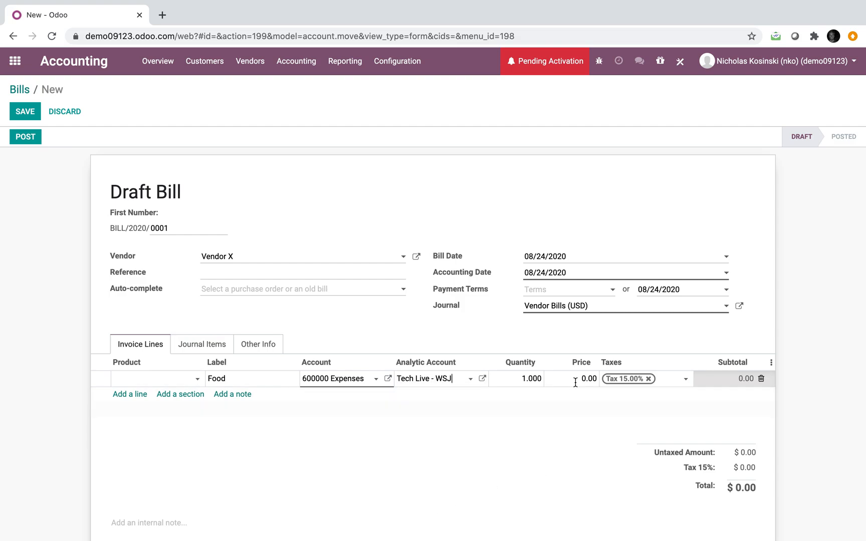
text(1,)
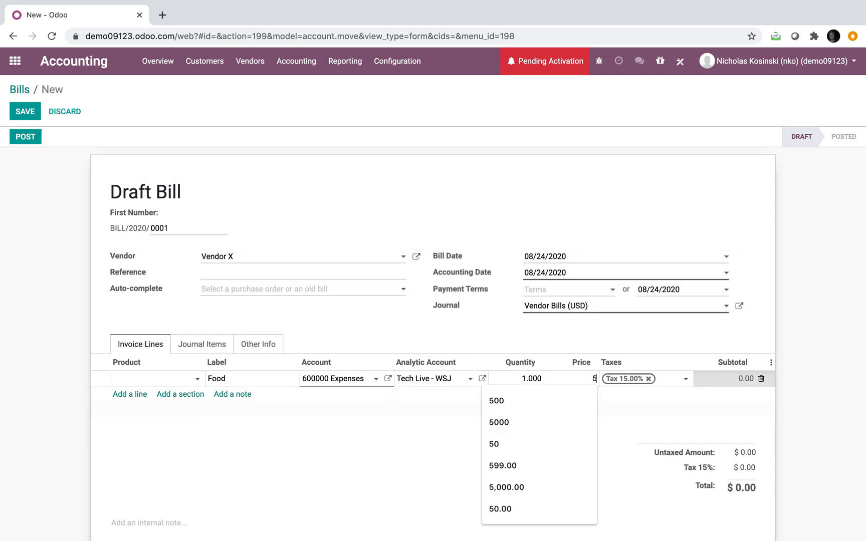
text(500)
click(25, 112)
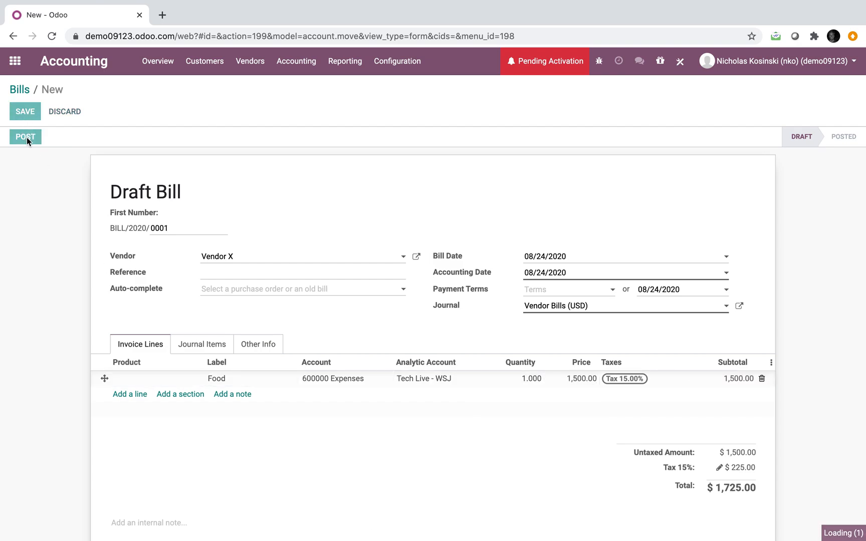
click(25, 137)
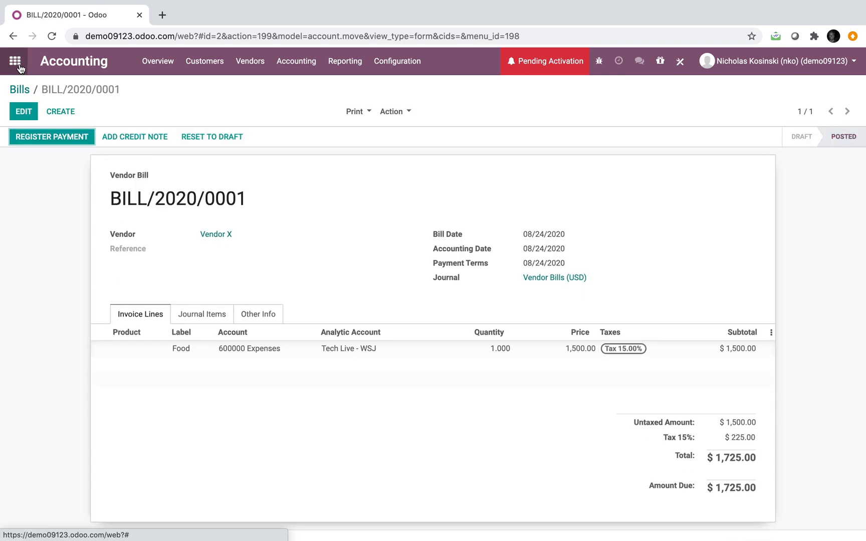
- Open the duplicated budget for the Tech Live event, rename it Tech Live - WSJ and save it
click(18, 63)
text(budg)
key(Return)
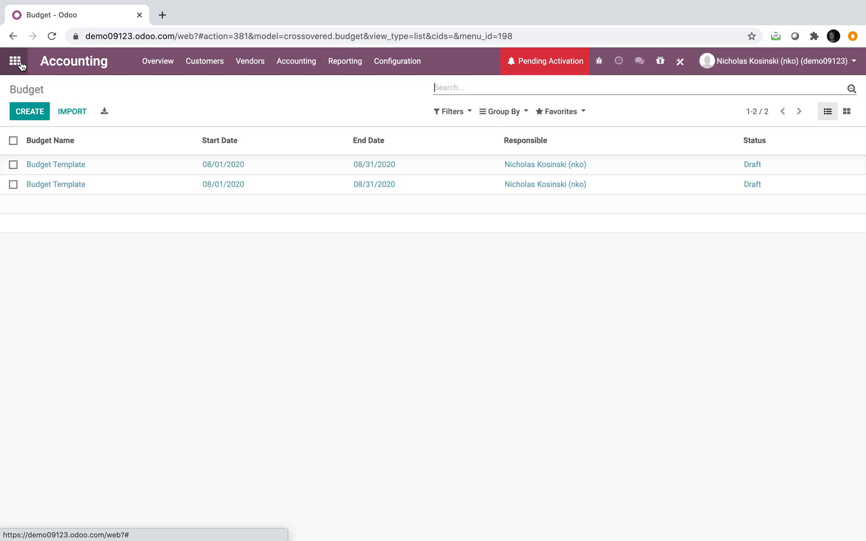
click(99, 185)
click(292, 198)
drag(292, 198, 26, 203)
text(Tech Live - WSJ)
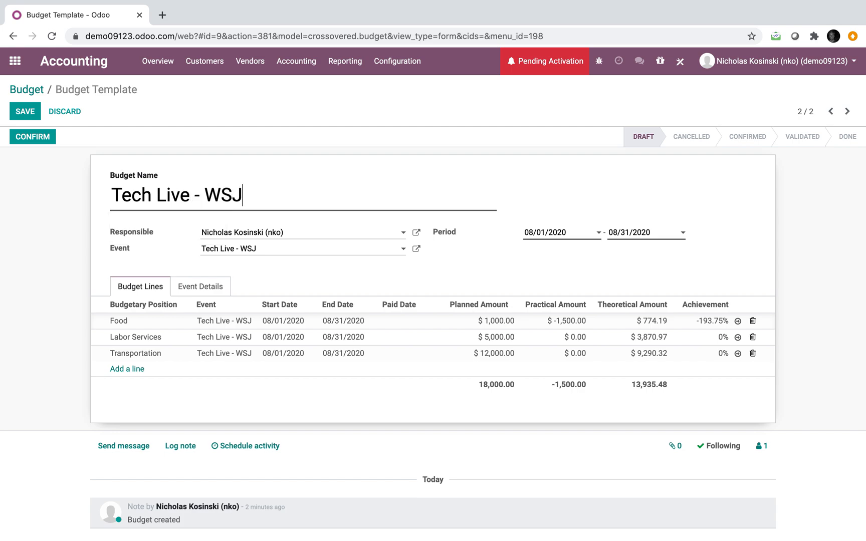
click(24, 111)
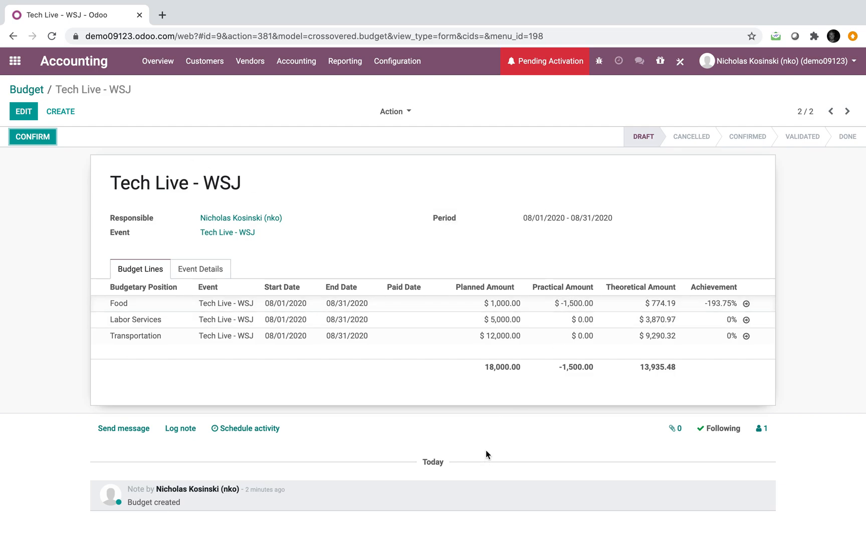
- Return to the budget list, open the original Budget Template and duplicate it
click(26, 90)
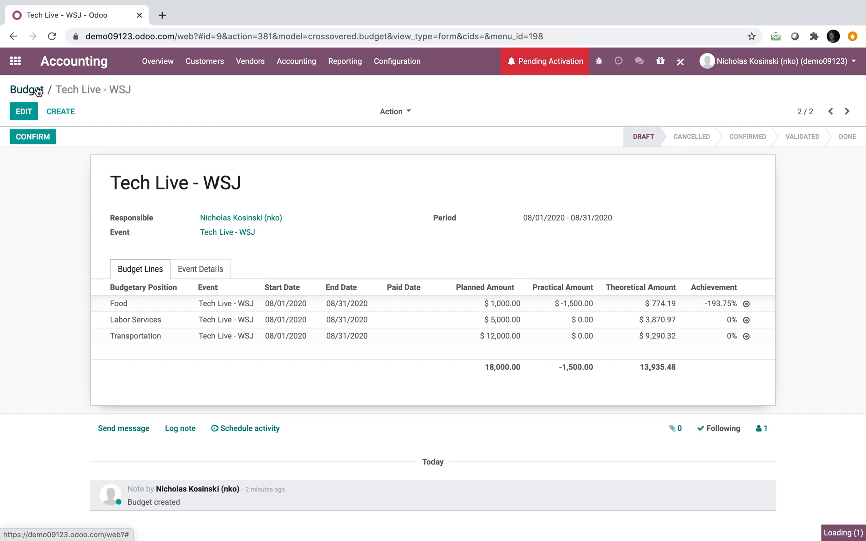
click(195, 166)
click(409, 112)
click(412, 146)
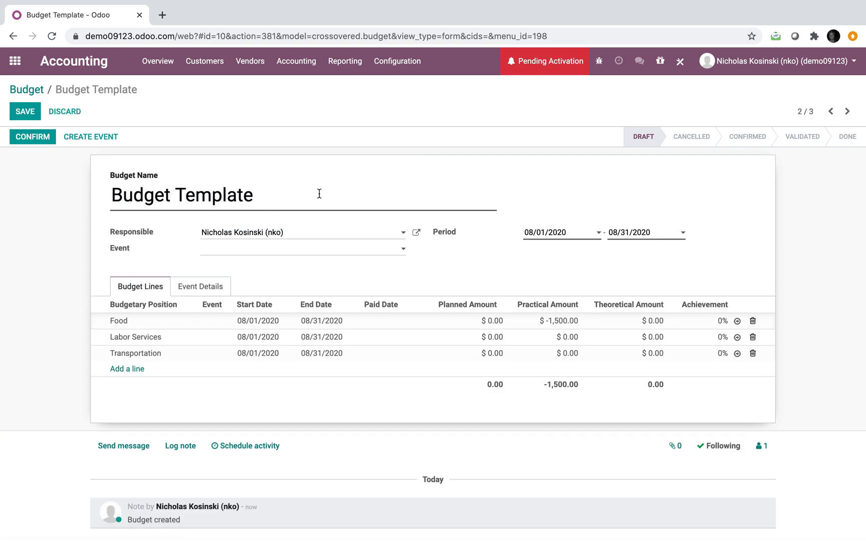
- Rename the new copy with the organizer's first name in possessive form followed by "Special Event"
drag(331, 195, 78, 194)
text(Nick')
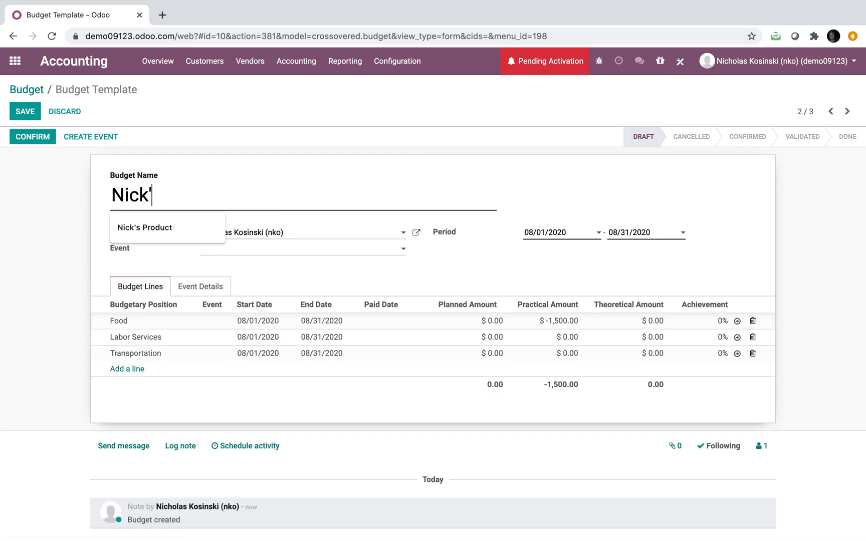
text(s Projec)
drag(220, 197, 174, 195)
key(BackSpace)
key(BackSpace)
text(Special Ev)
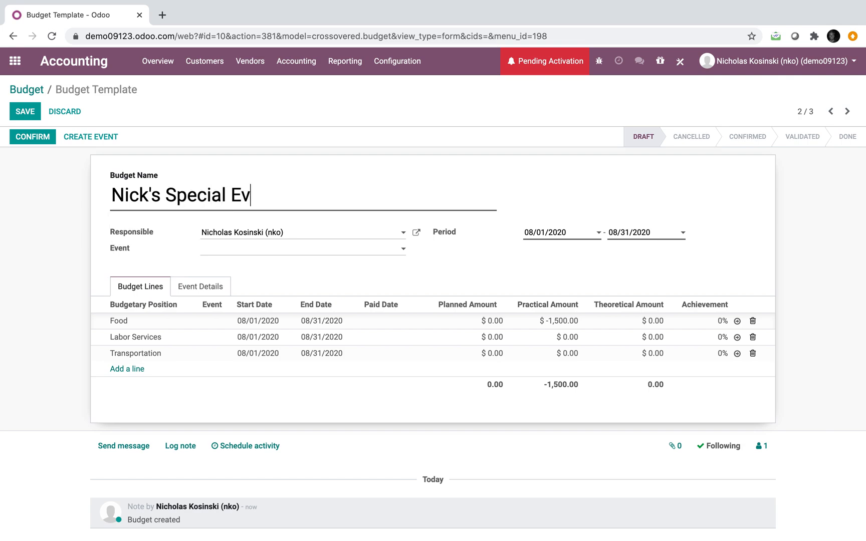
text(ent)
- Copy the budget name into the event name and set the event's contact to the organizer
triple_click(177, 197)
key(ctrl+c)
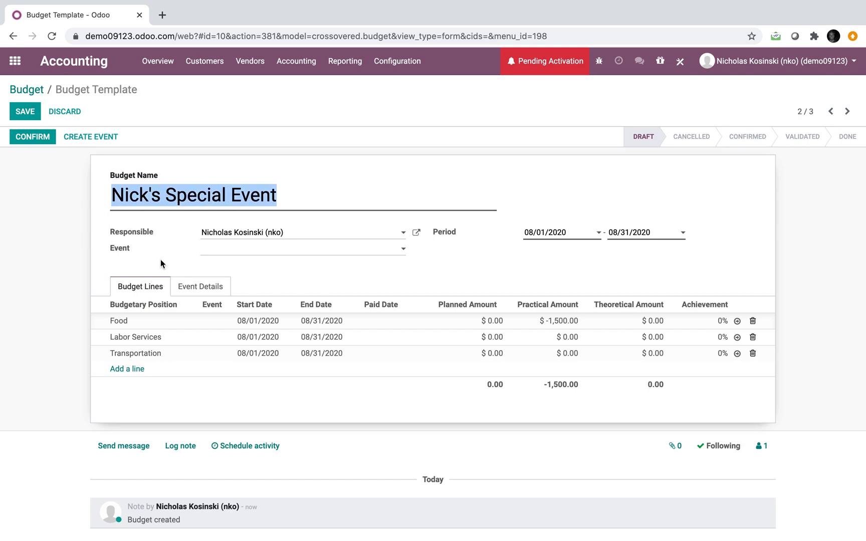
click(218, 296)
click(240, 316)
key(ctrl+v)
click(551, 324)
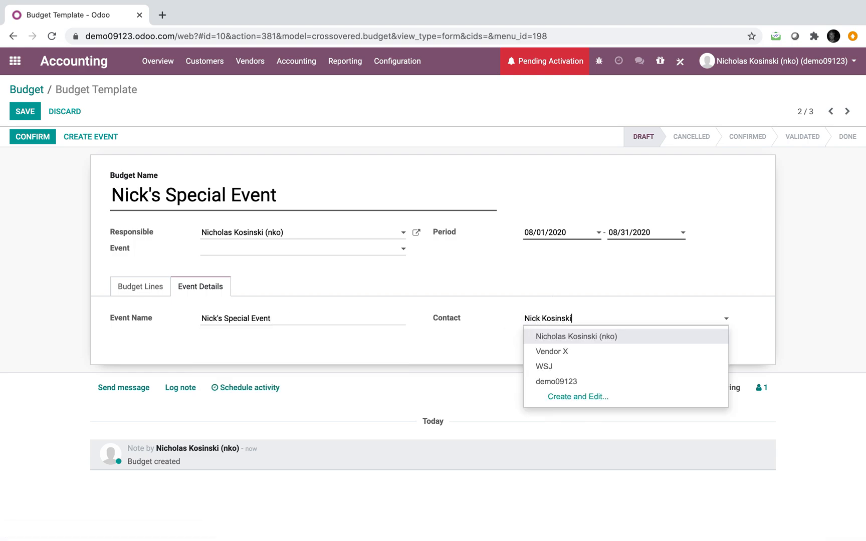
click(570, 338)
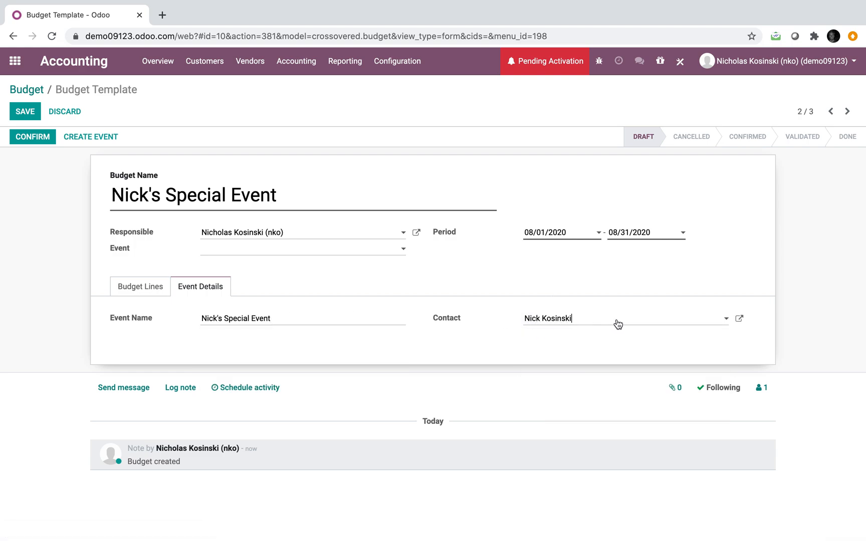
- Save the budget, create its event, and look over the linked event record before returning to the budget
click(163, 288)
click(23, 113)
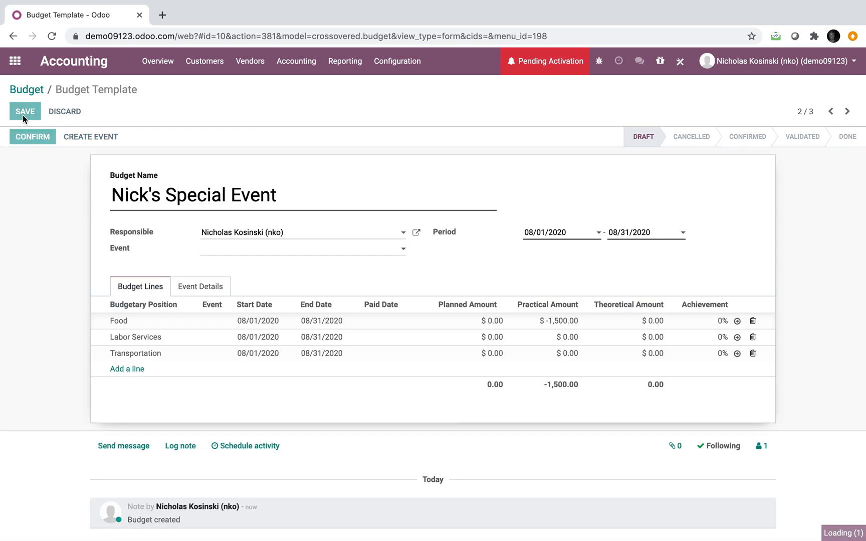
click(70, 137)
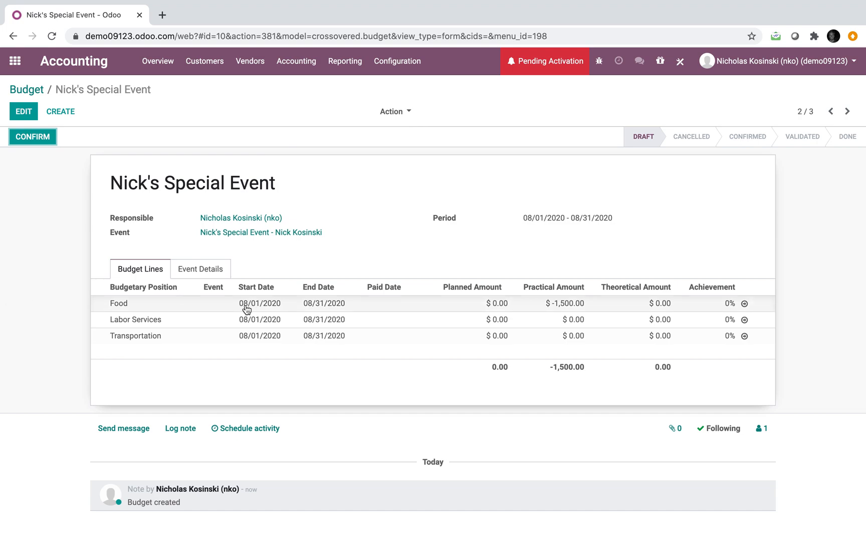
click(309, 233)
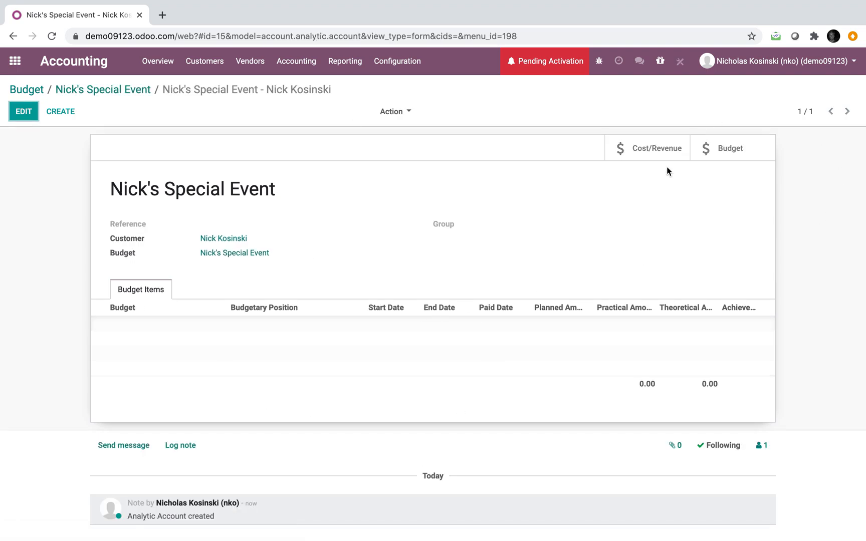
click(126, 90)
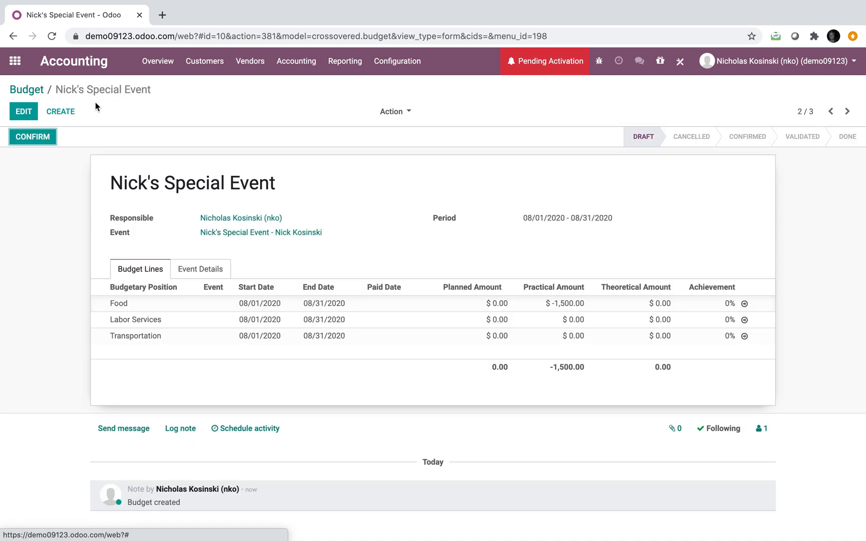
- Set the planned amounts to 5,000 for Food, 10,000 for Labor Services and 20,000 for Transportation, and save the budget
click(25, 114)
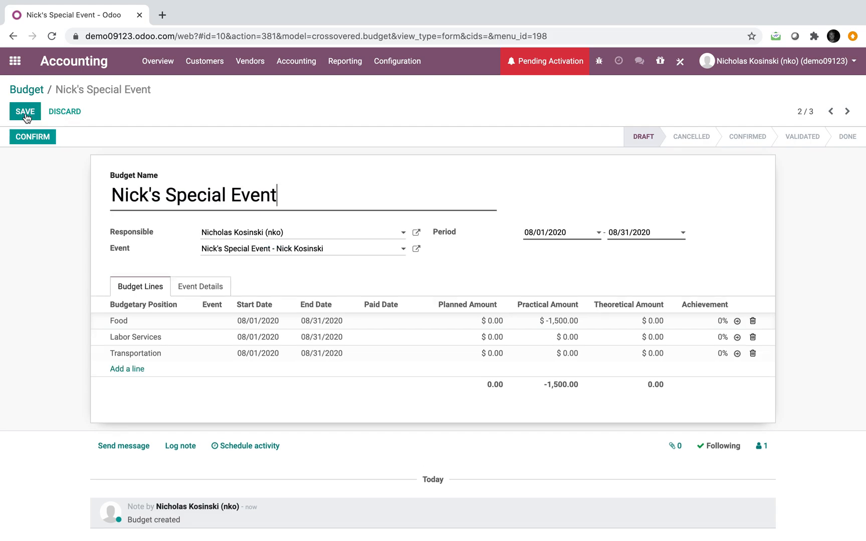
click(555, 321)
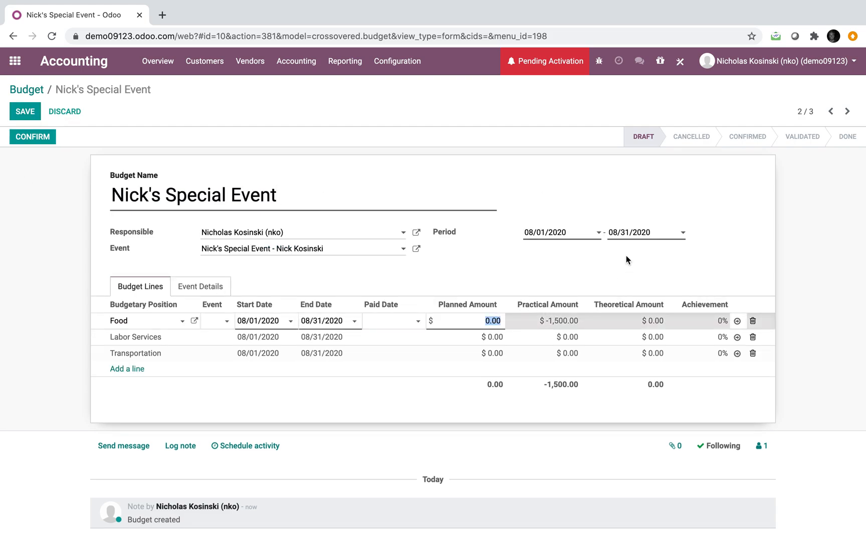
click(496, 336)
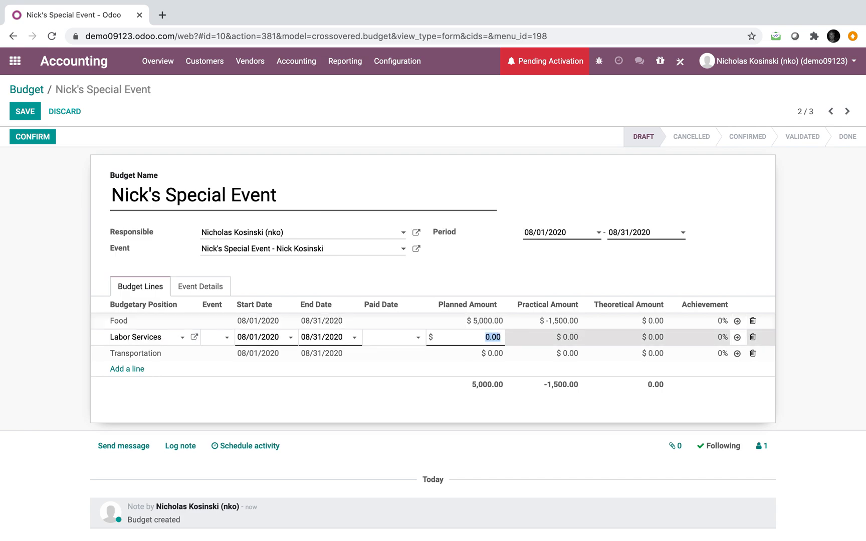
text(10000)
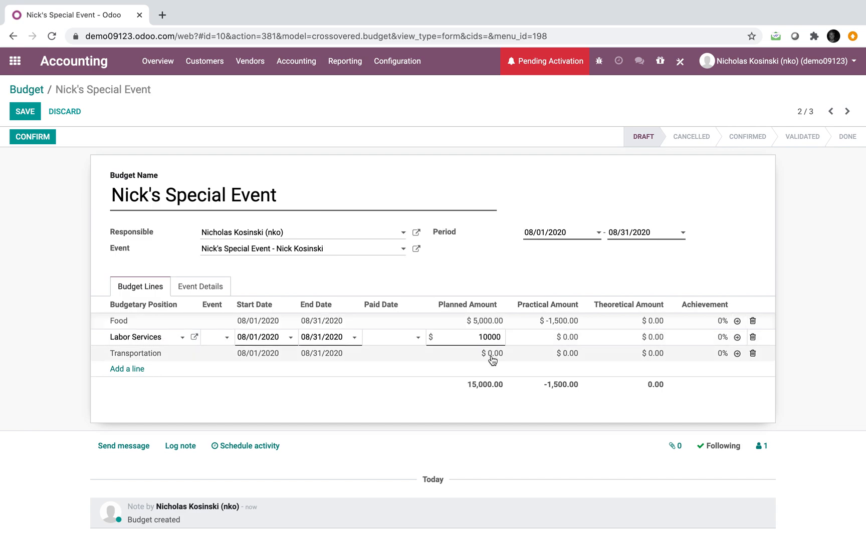
click(492, 353)
text(20,000)
click(546, 415)
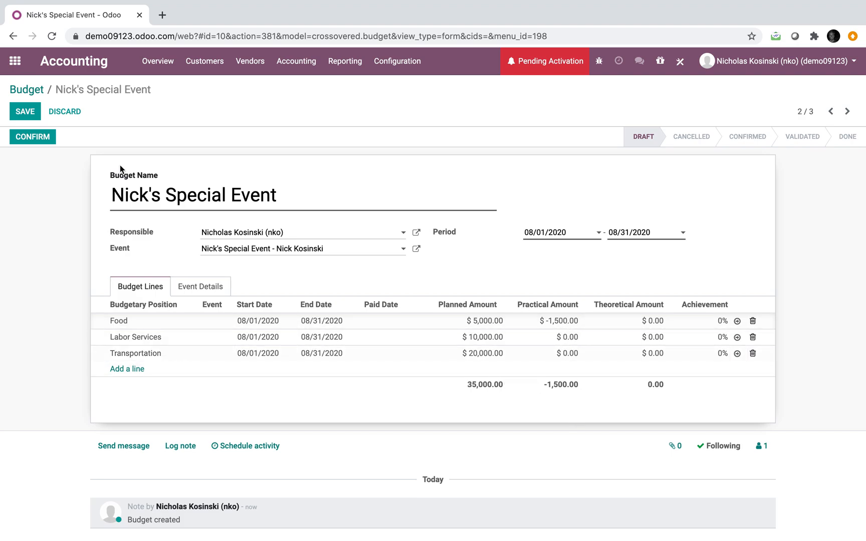
click(24, 111)
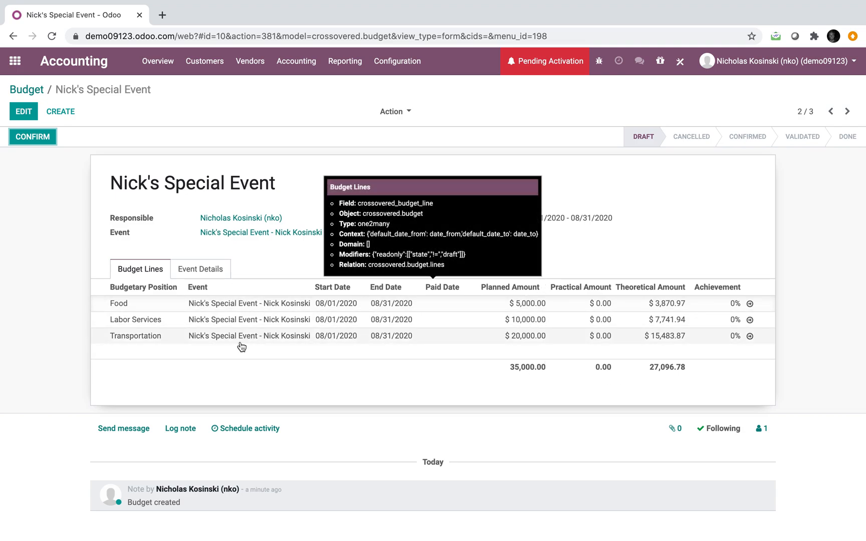
- Return to the budget list, open Budget Template and duplicate it
click(26, 90)
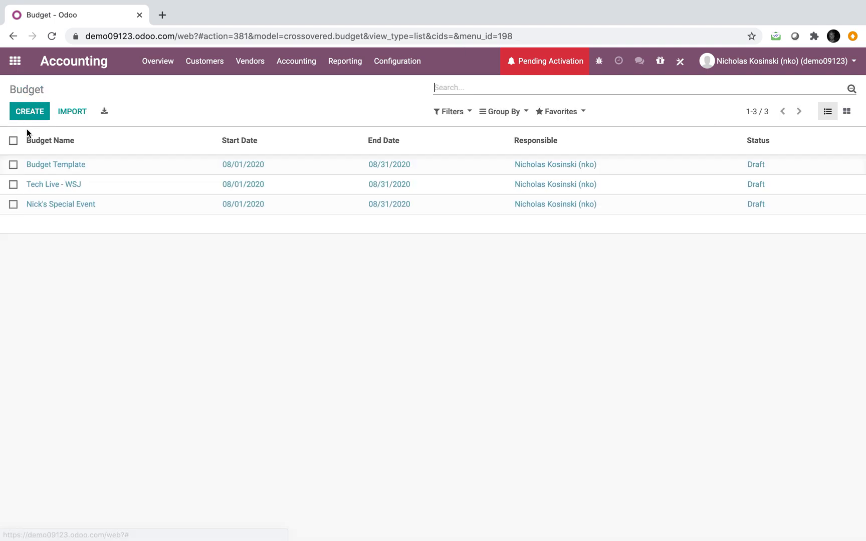
click(150, 147)
click(152, 164)
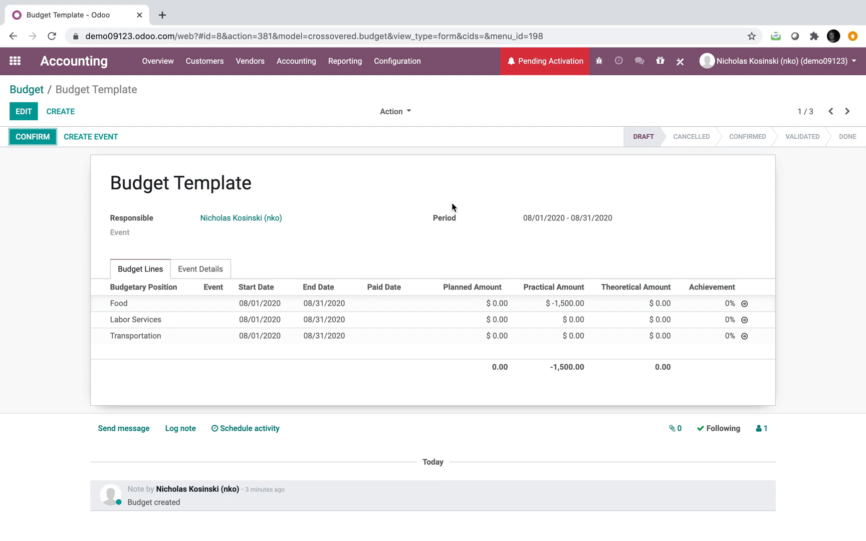
click(396, 111)
click(404, 148)
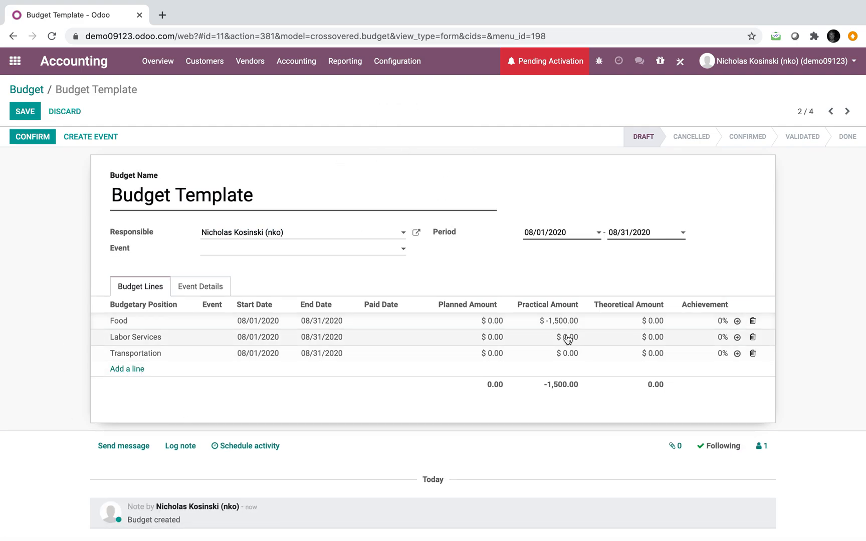
- Rename the new copy with the contact's first name in possessive form followed by "Event"
drag(268, 194, 1, 165)
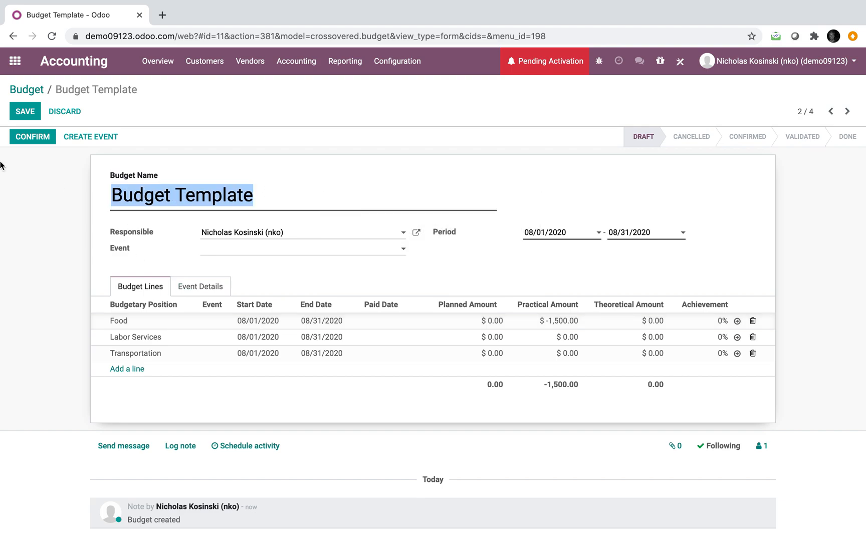
text(Joh)
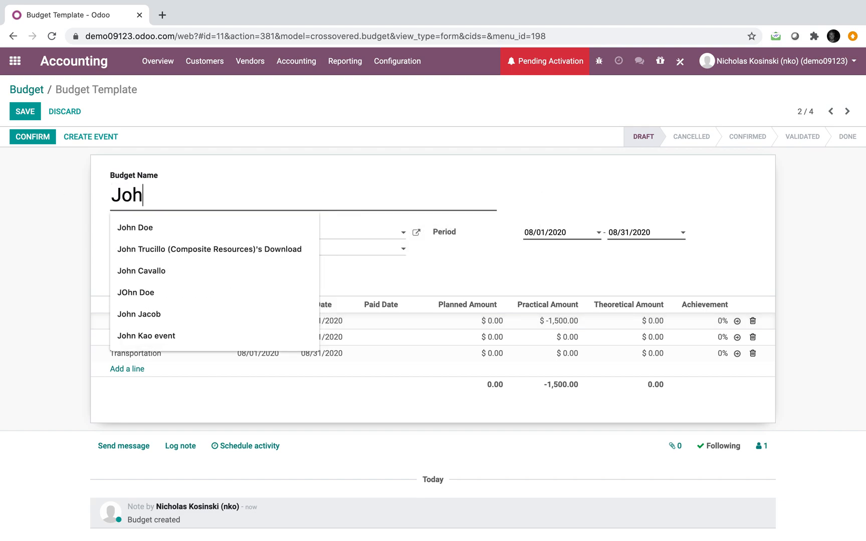
text(n's Event)
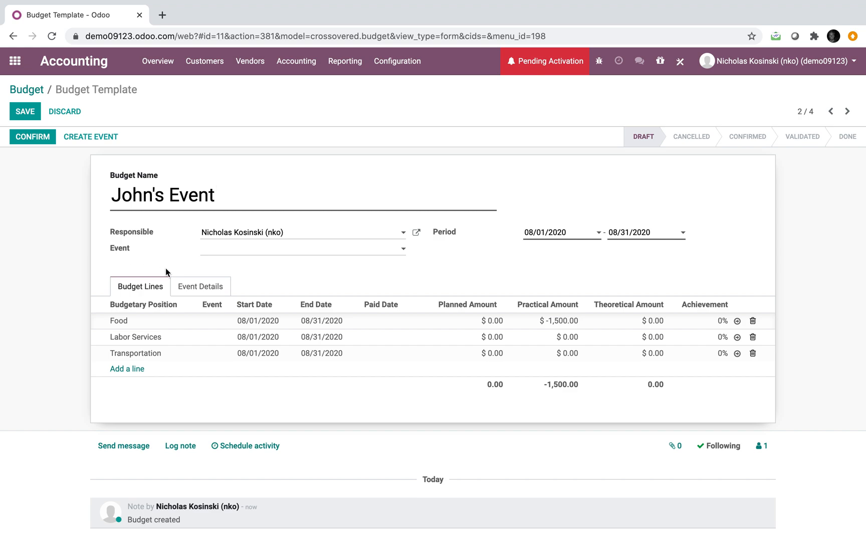
- Copy the budget name into the event name and create a new contact for the event with the customer's full name
click(201, 286)
drag(215, 195, 85, 187)
key(ctrl+c)
click(269, 321)
key(ctrl+v)
click(587, 323)
text(John Doe)
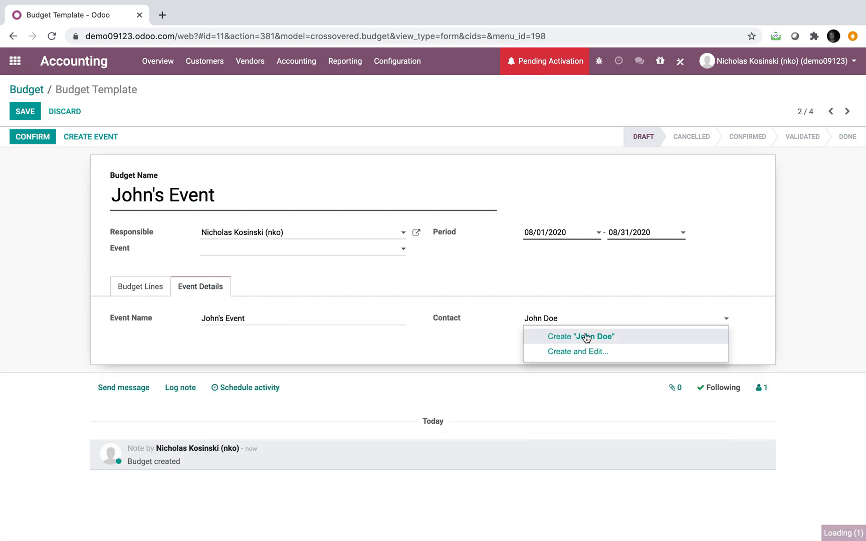
click(586, 337)
- Save the renamed budget and create its event from the budget lines view
click(145, 286)
click(29, 111)
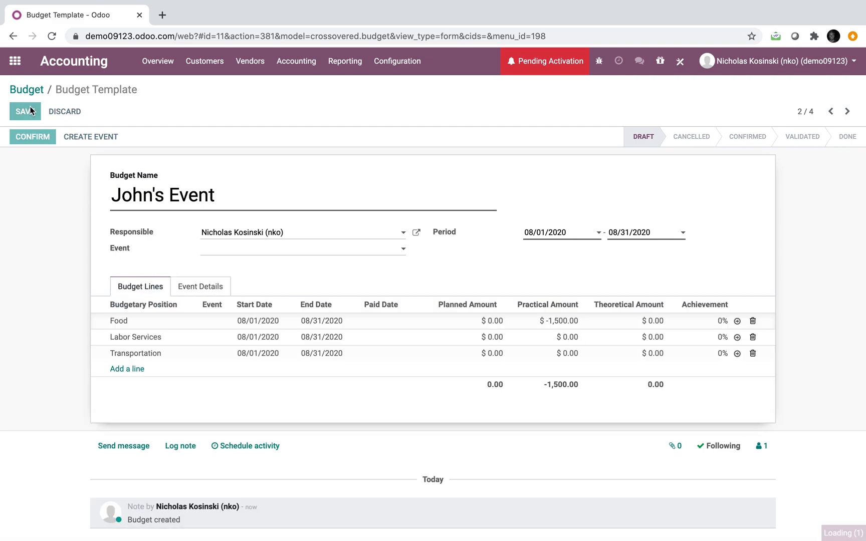
click(85, 130)
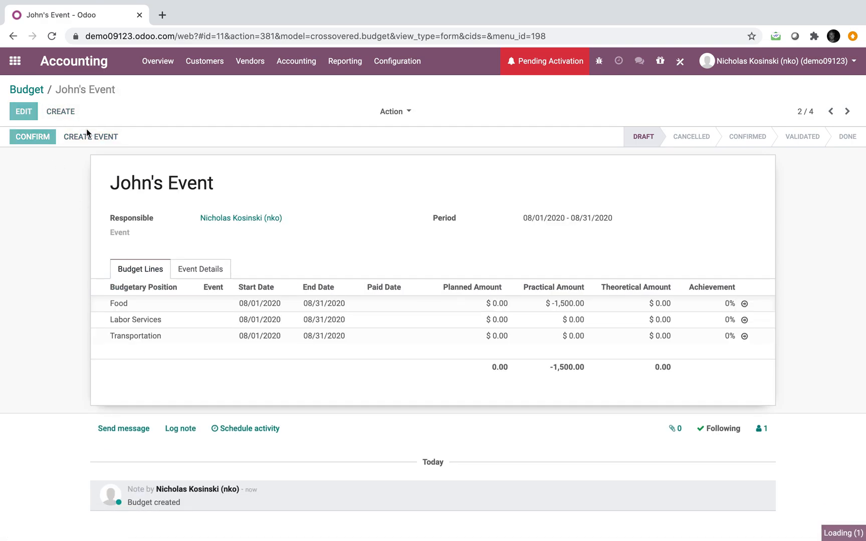
click(29, 118)
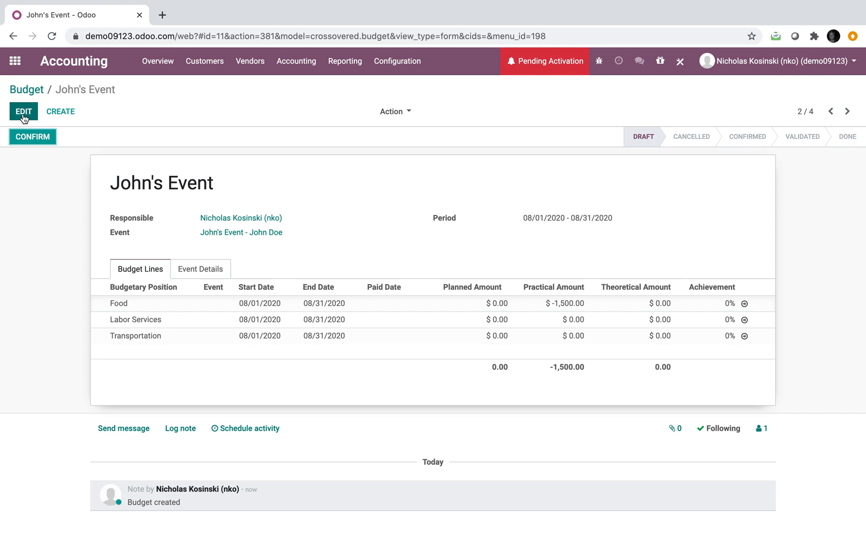
click(491, 321)
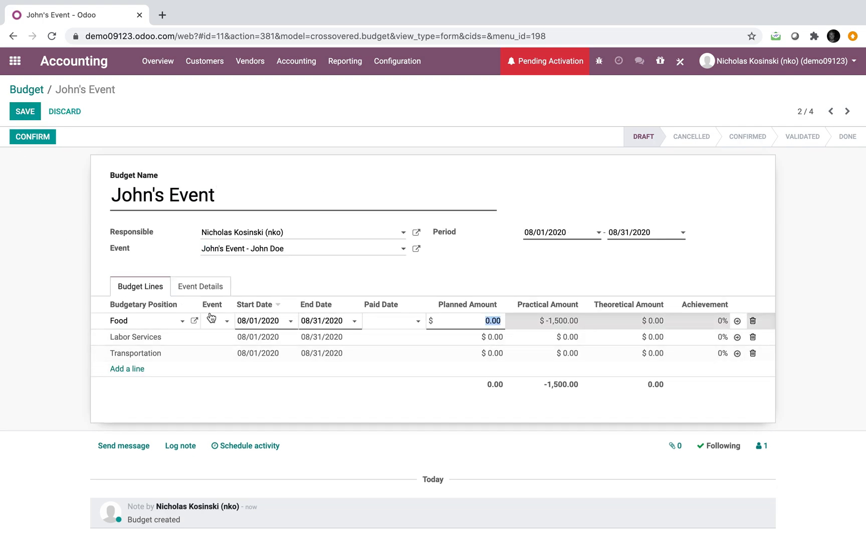
click(25, 111)
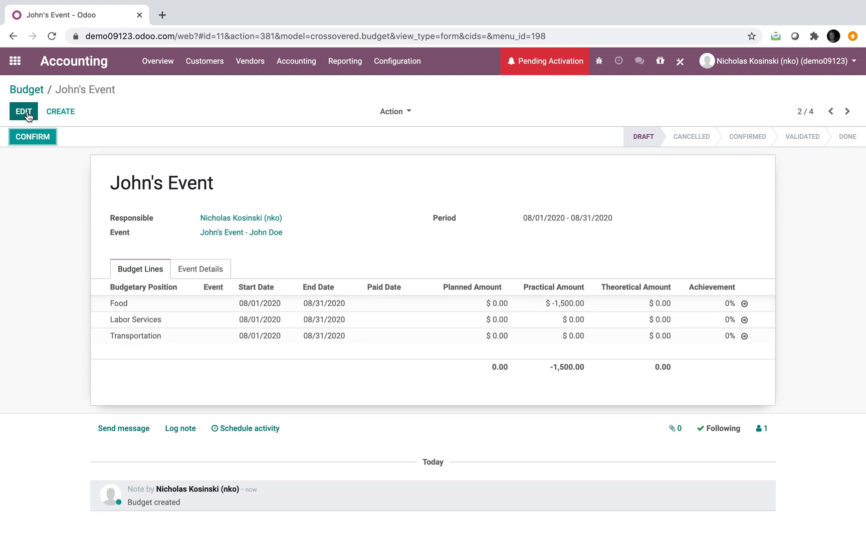
- Set the planned amounts to 1,000 for Food and 10,000 for Labor Services
click(29, 115)
click(491, 320)
text(1000)
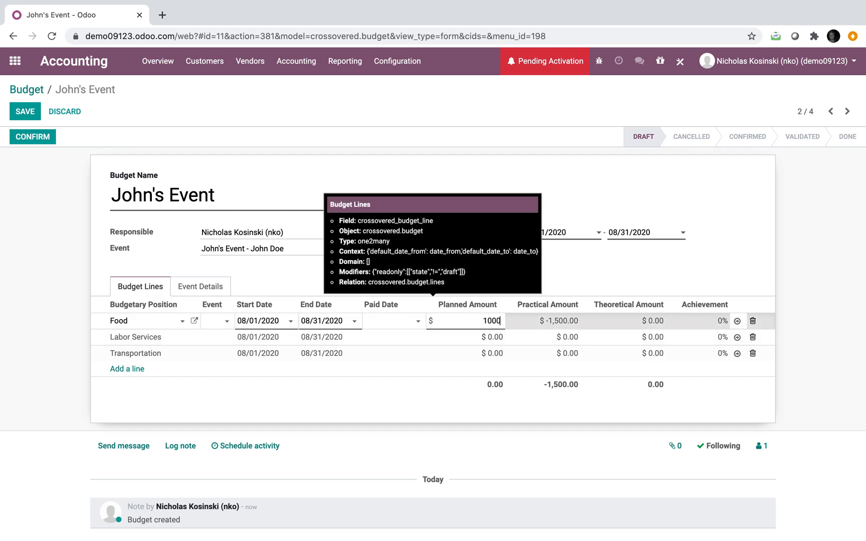
click(485, 342)
text(10000)
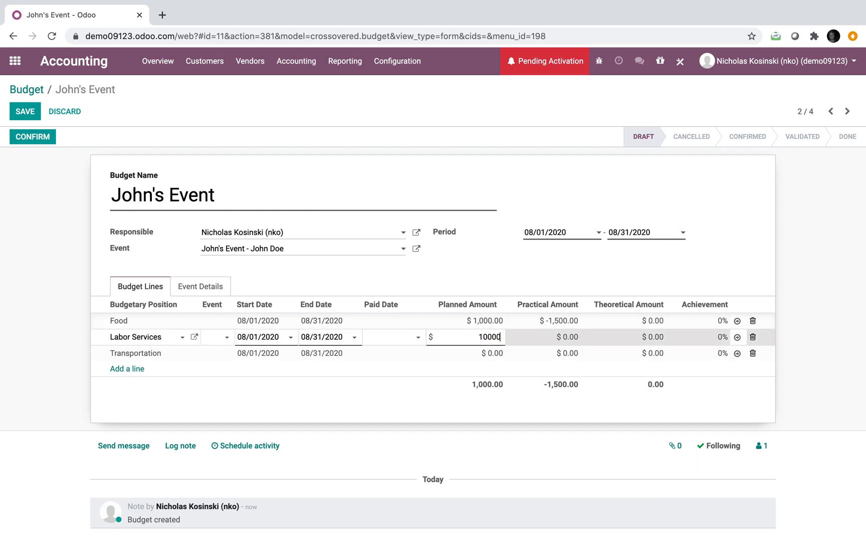
text(10)
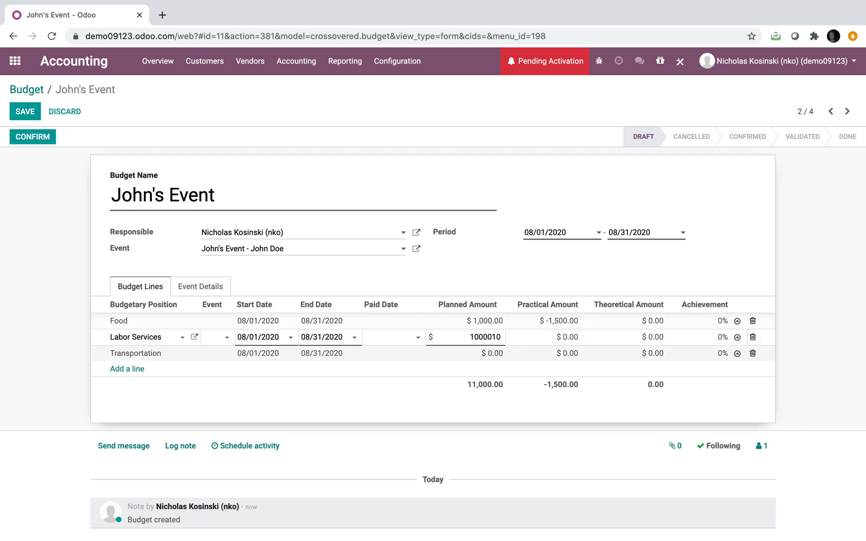
key(BackSpace)
key(BackSpace)
- Set the planned amount for Transportation to 1,000 and save the budget
key(Return)
key(Tab)
key(Tab)
key(Tab)
key(Tab)
key(Tab)
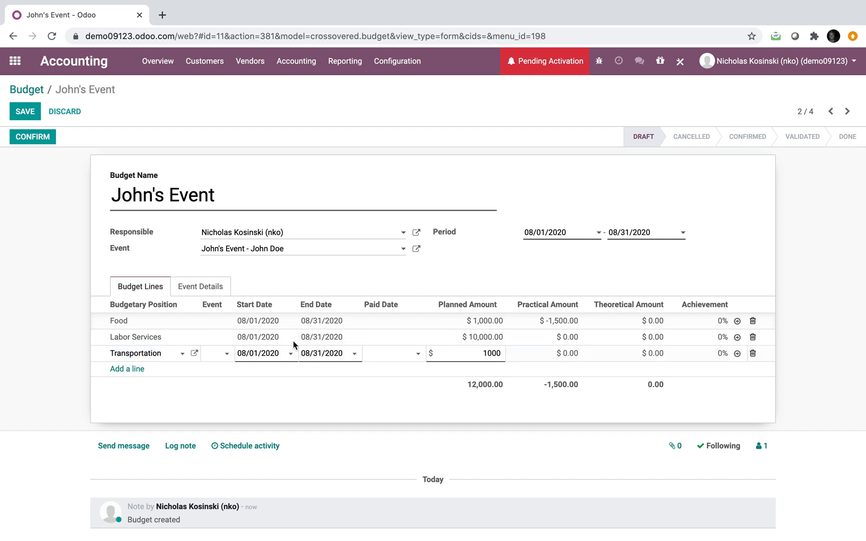
click(29, 114)
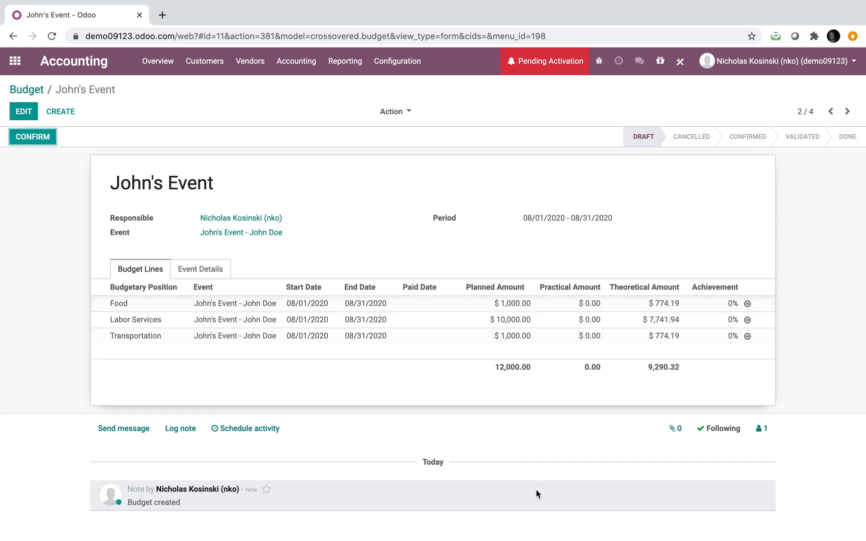
- Return to the budget list, then search the apps for "vend" and open the accounting vendor bills
click(36, 95)
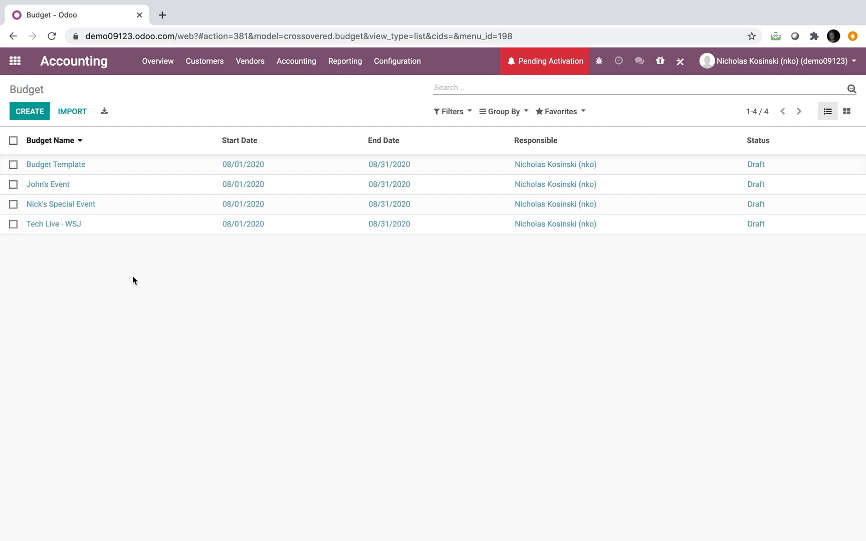
click(20, 70)
text(vend)
key(Down)
key(Down)
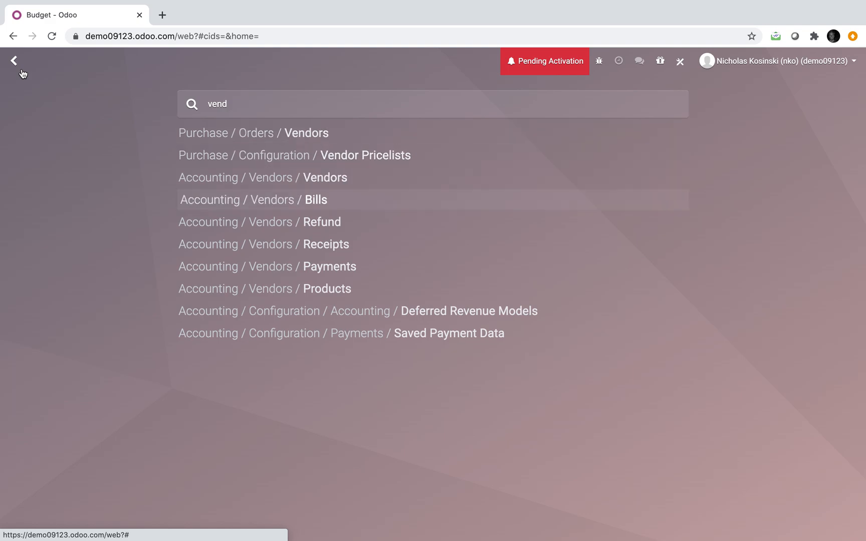
key(Down)
key(Return)
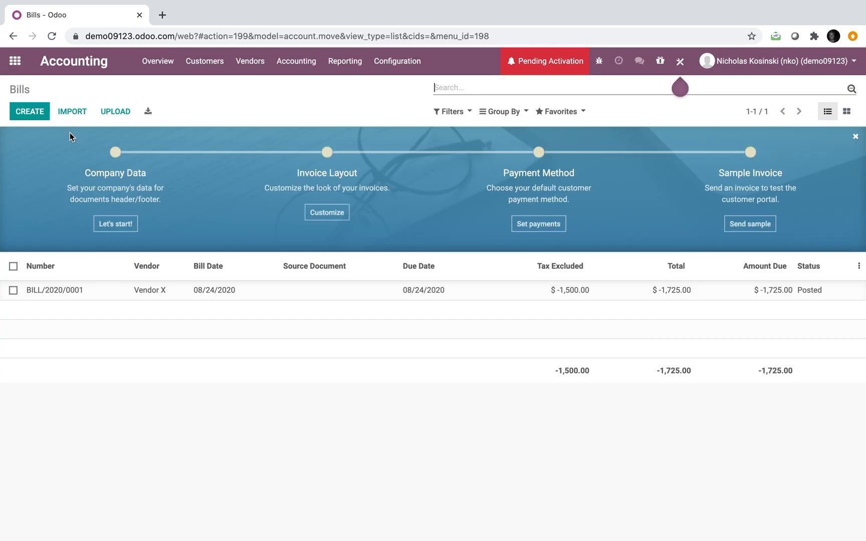
- Create a new vendor bill for Vendor X and add an invoice line
click(39, 114)
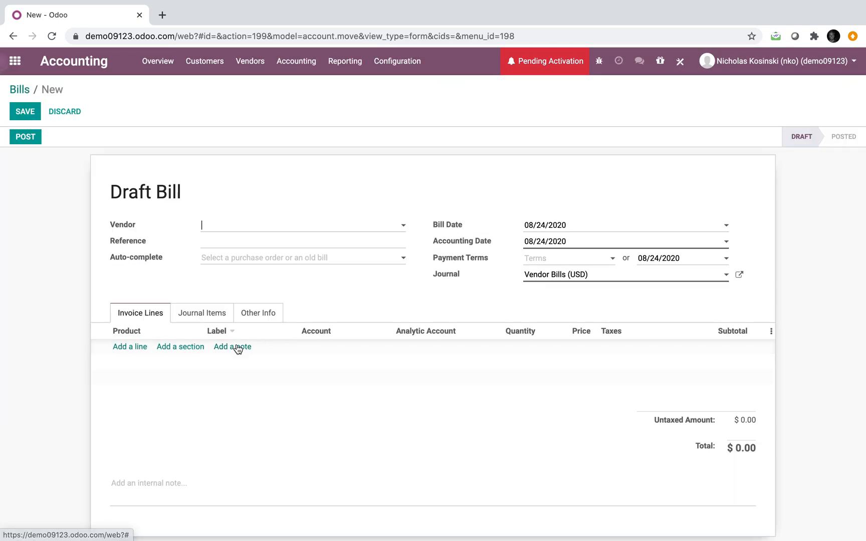
click(253, 226)
click(259, 243)
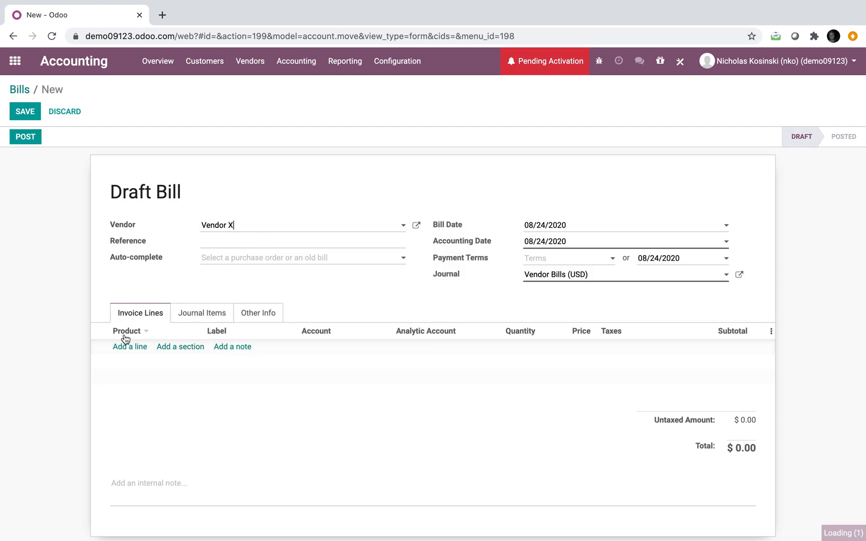
click(123, 346)
- Try to label the invoice line Food and assign it a matching account
click(252, 348)
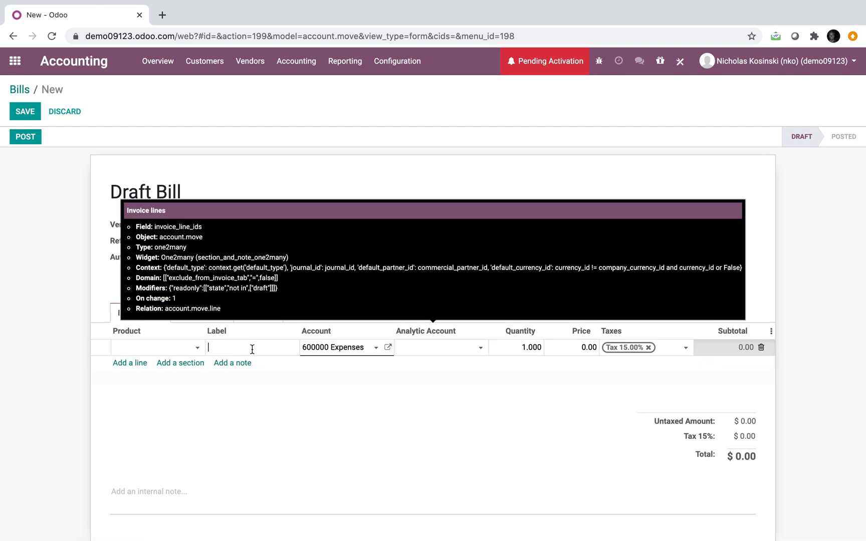
text(Food)
click(349, 353)
text(f)
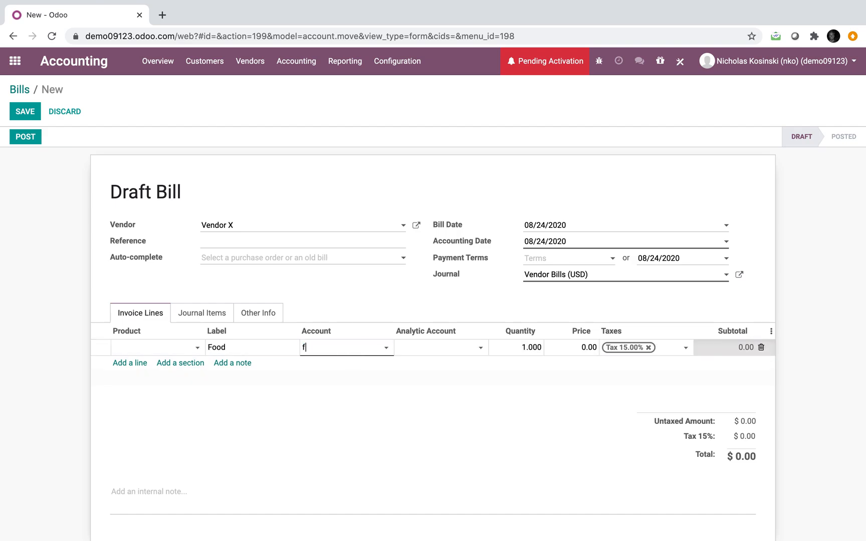
text(oo)
key(BackSpace)
key(BackSpace)
key(BackSpace)
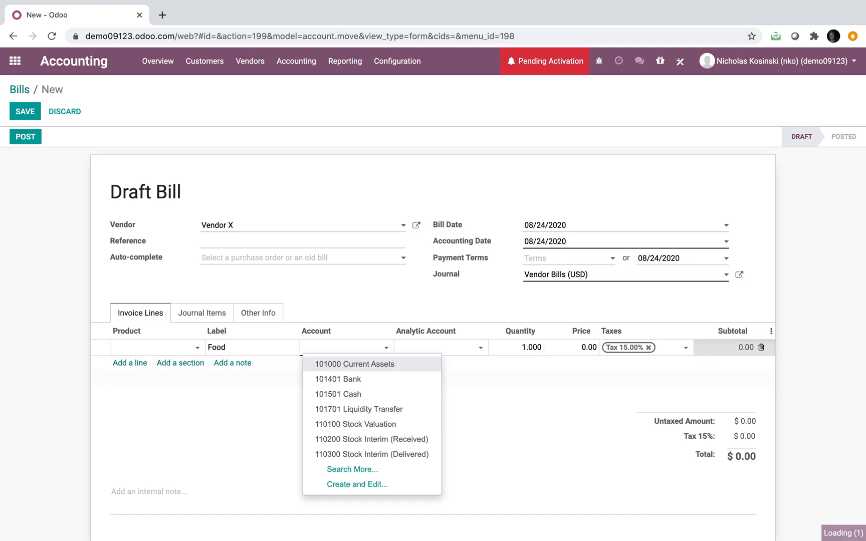
text(tran)
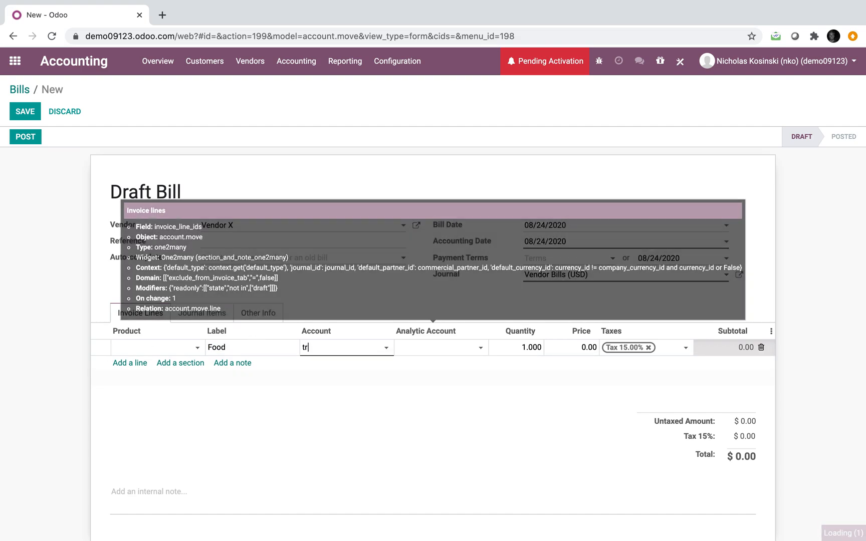
click(220, 352)
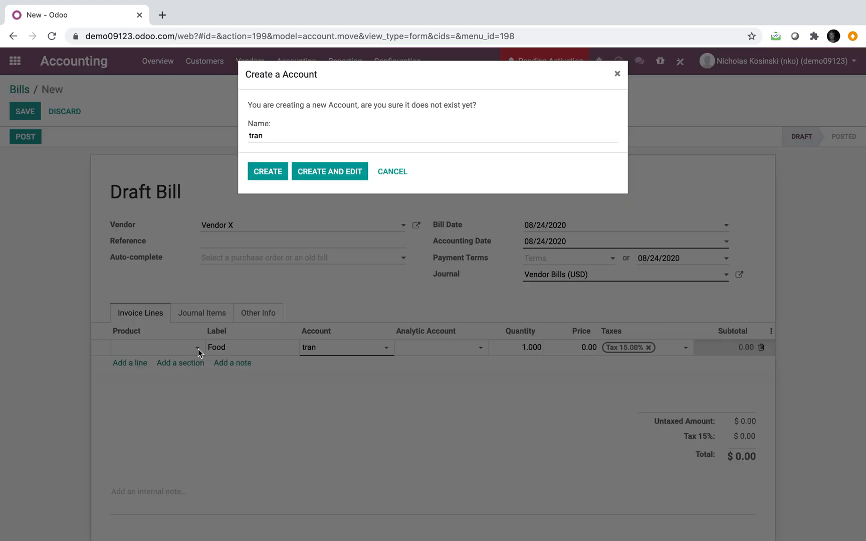
click(389, 175)
- Label the invoice line Transport and assign it to account 600001 Transportation
double_click(222, 349)
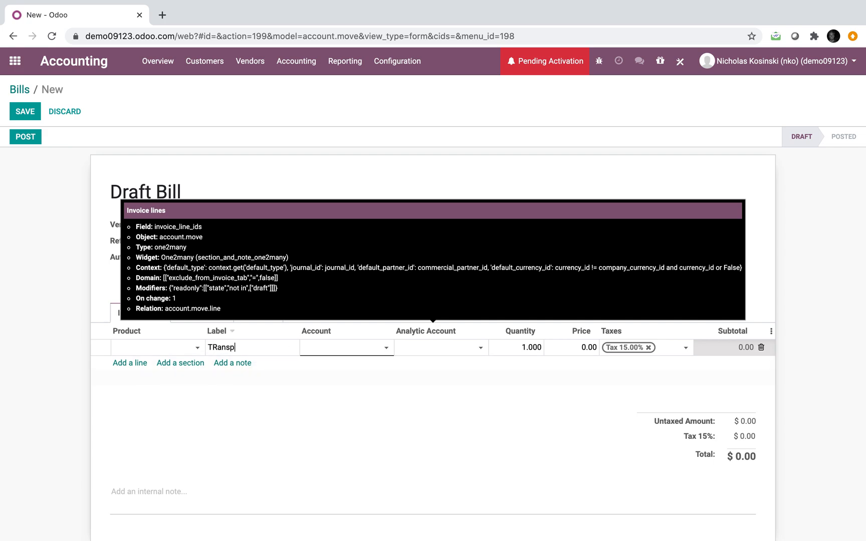
key(BackSpace)
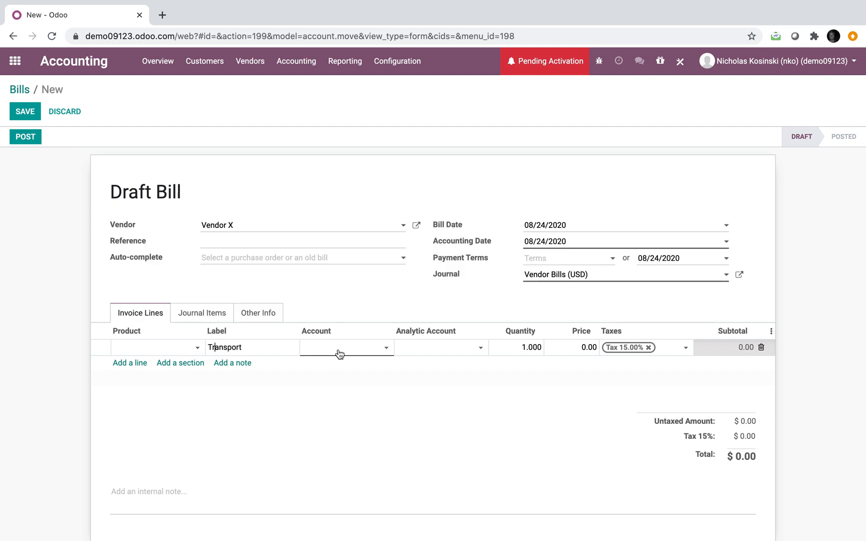
click(339, 355)
text(tran)
click(372, 377)
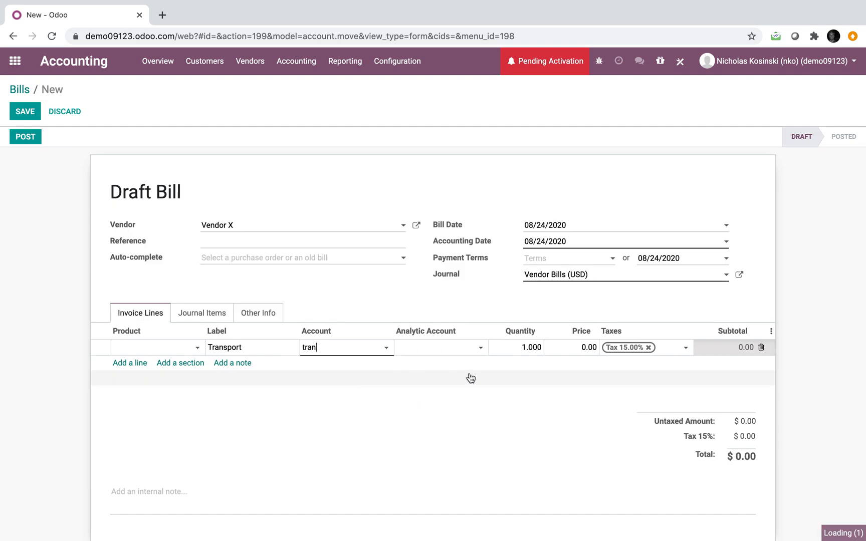
- Assign the newly created event as the line's analytic account and set the price to 1,250
click(479, 349)
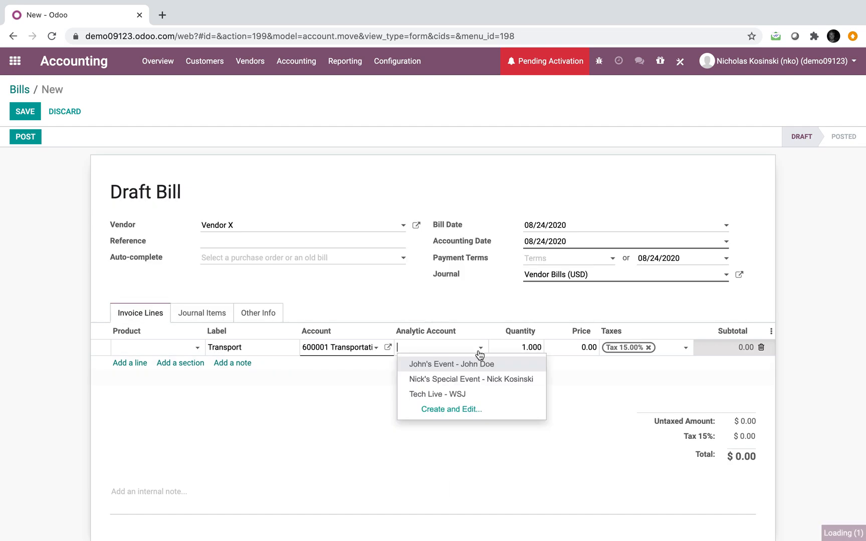
click(511, 370)
key(Tab)
key(Tab)
text(1,250)
click(496, 429)
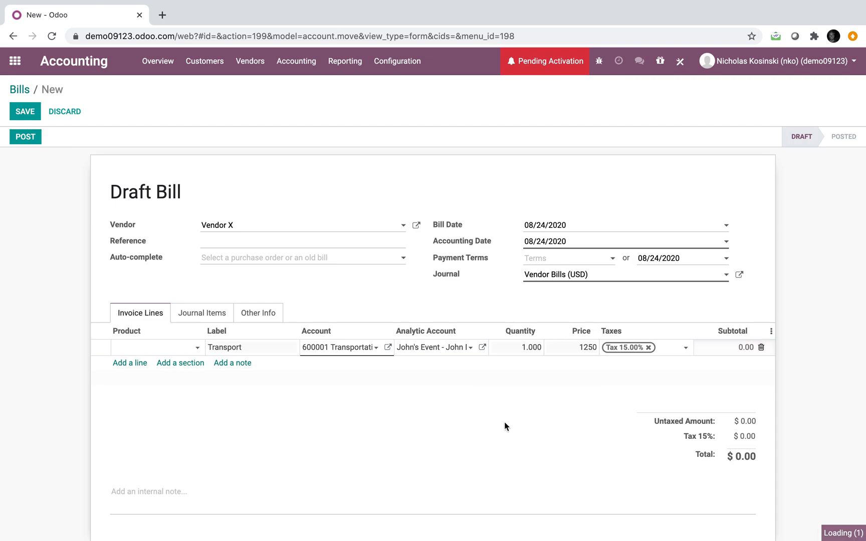
- Remove the 15% tax from the invoice line, then save and post the bill
click(647, 348)
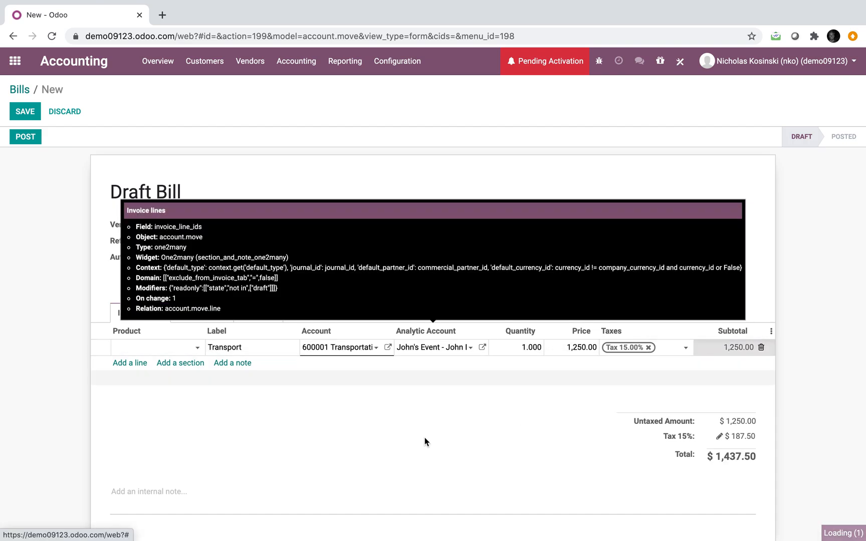
click(26, 113)
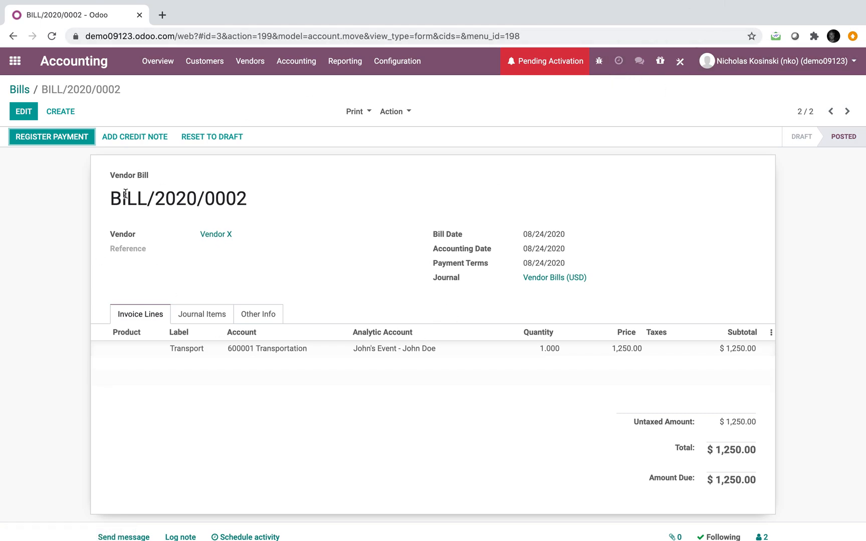
- Search the apps for "budg" and open the list of budgets
click(16, 65)
text(budg)
key(Return)
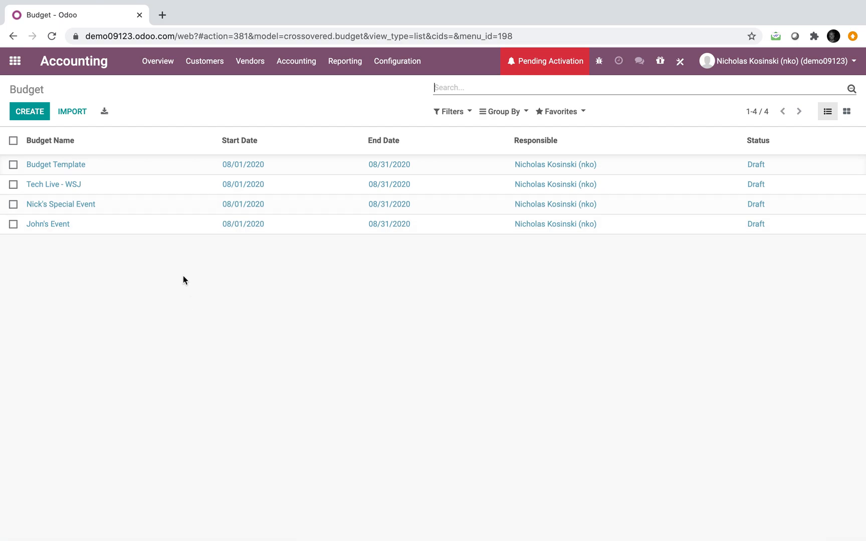
- Review the newly created event's budget lines, and search the apps for "profi" to open the Profit and Loss report
click(179, 225)
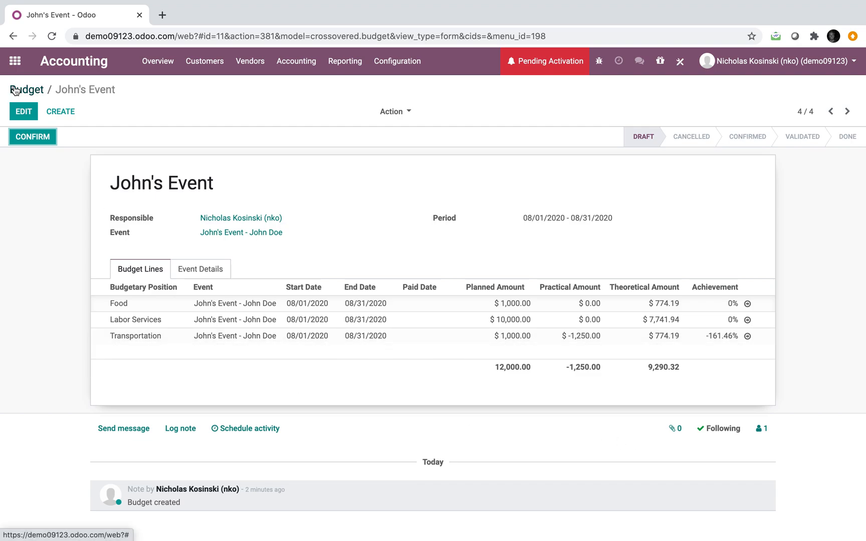
click(15, 61)
text(prod)
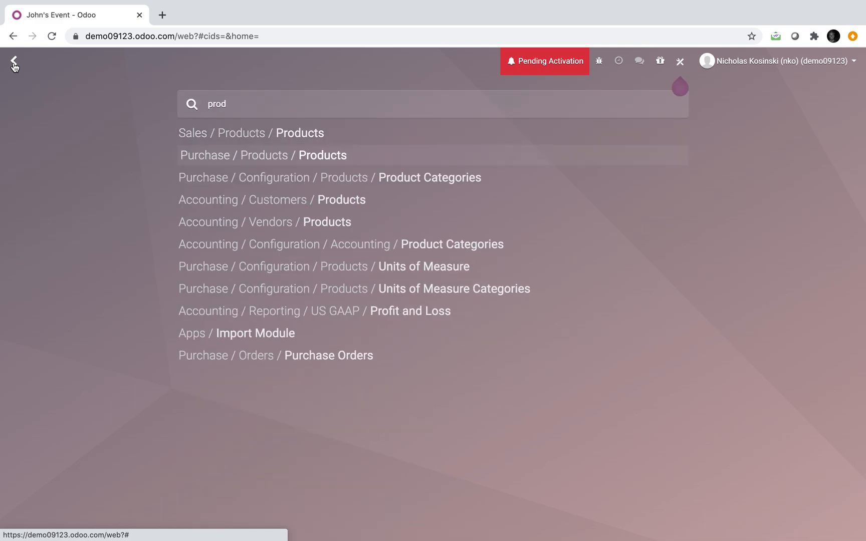
key(BackSpace)
key(BackSpace)
key(BackSpace)
text(rofi)
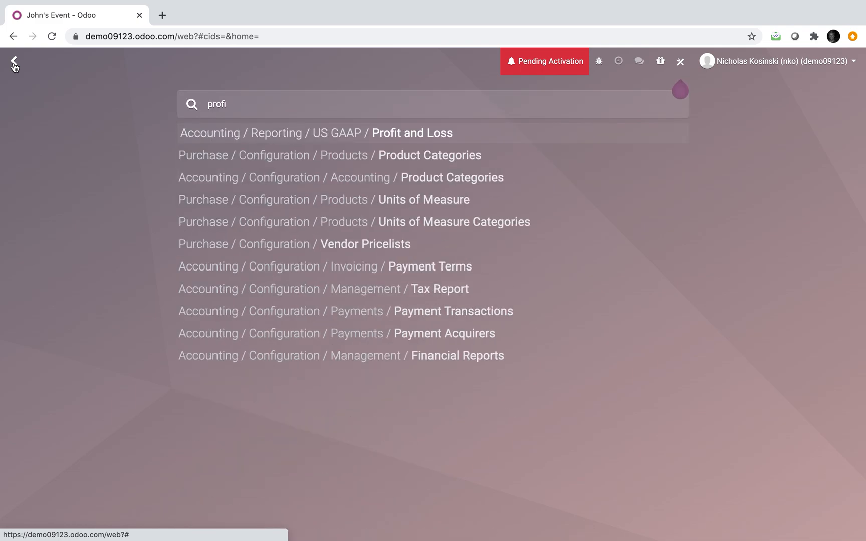
key(Return)
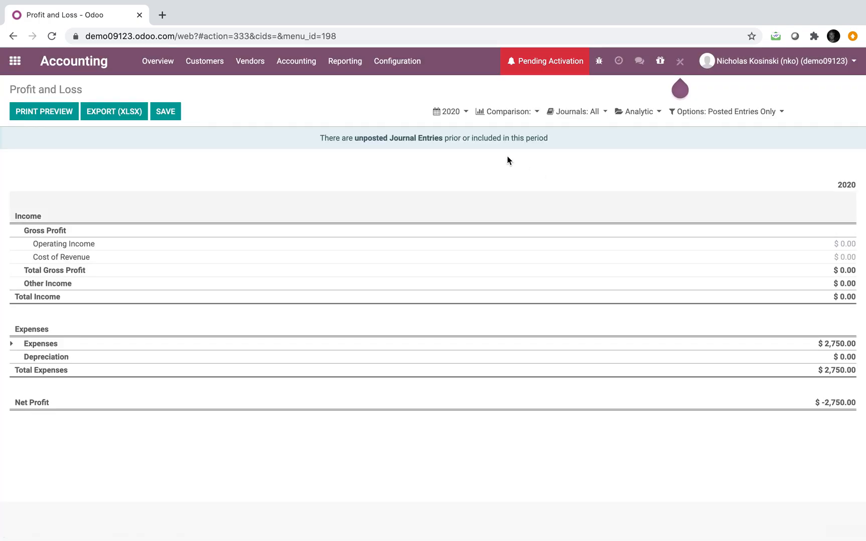
- Filter the Profit and Loss report by the newly created event's analytic account
click(639, 112)
click(722, 137)
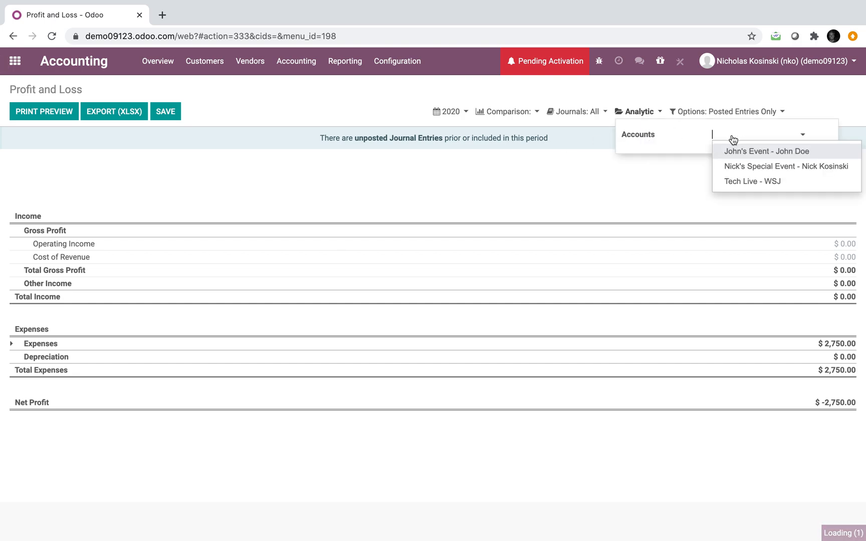
click(763, 152)
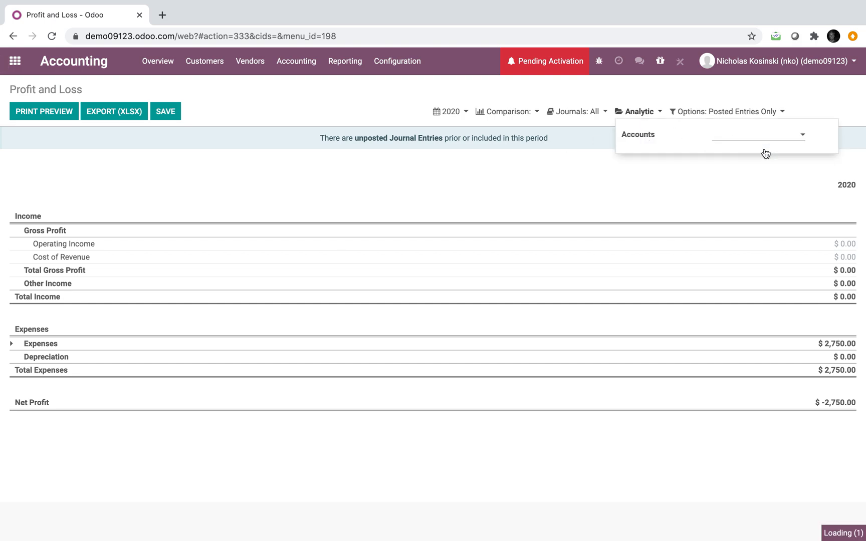
click(689, 465)
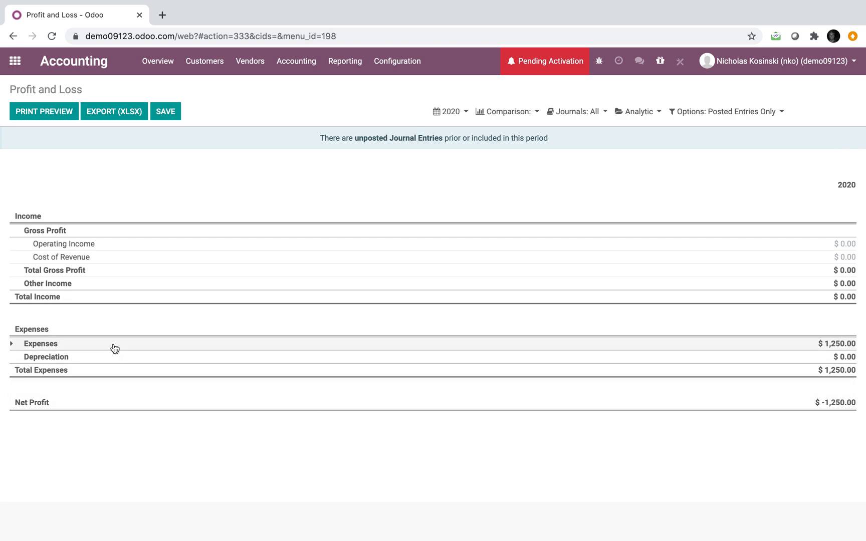
- Expand the report's Expenses and drill into 600001 Transportation through the General Ledger to its journal items
click(15, 345)
click(67, 357)
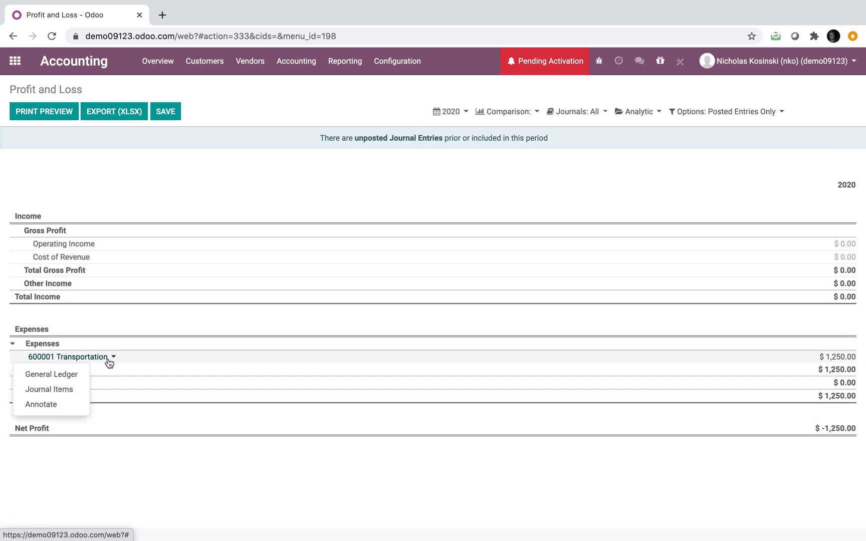
click(76, 375)
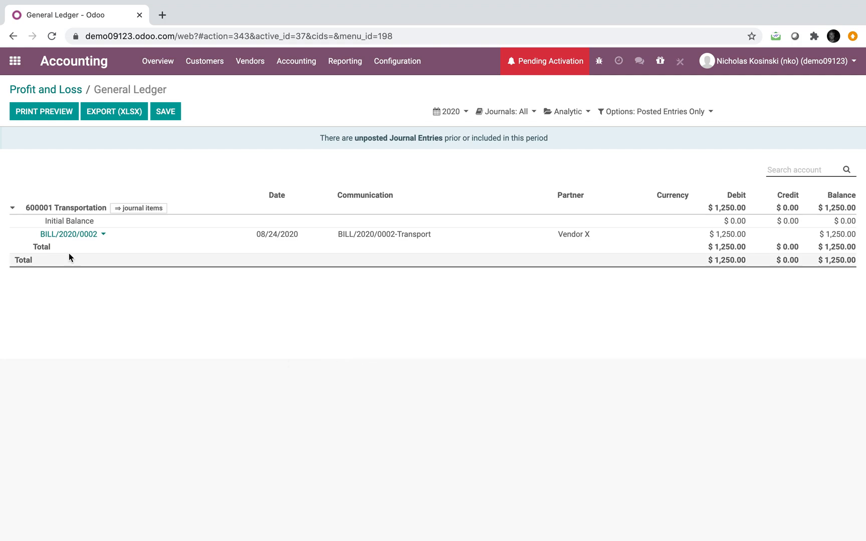
click(146, 209)
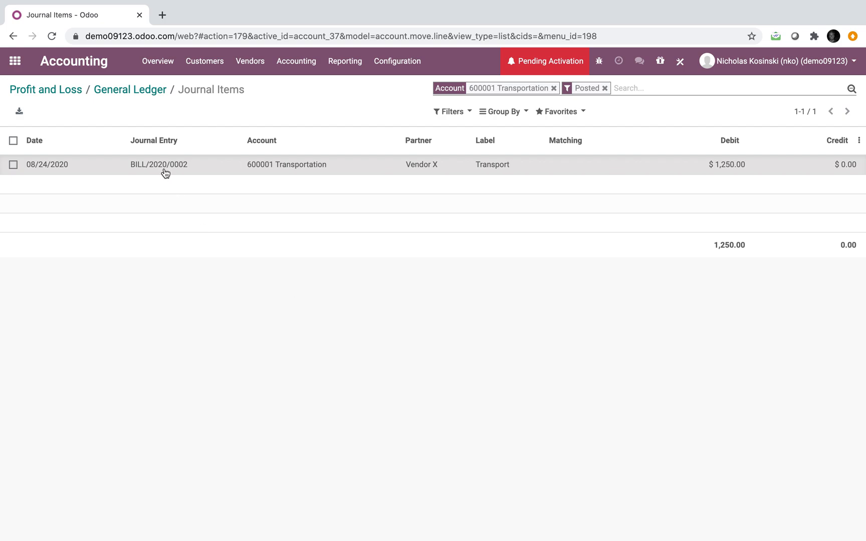
- Try grouping the Transportation journal items by month of their date
click(499, 111)
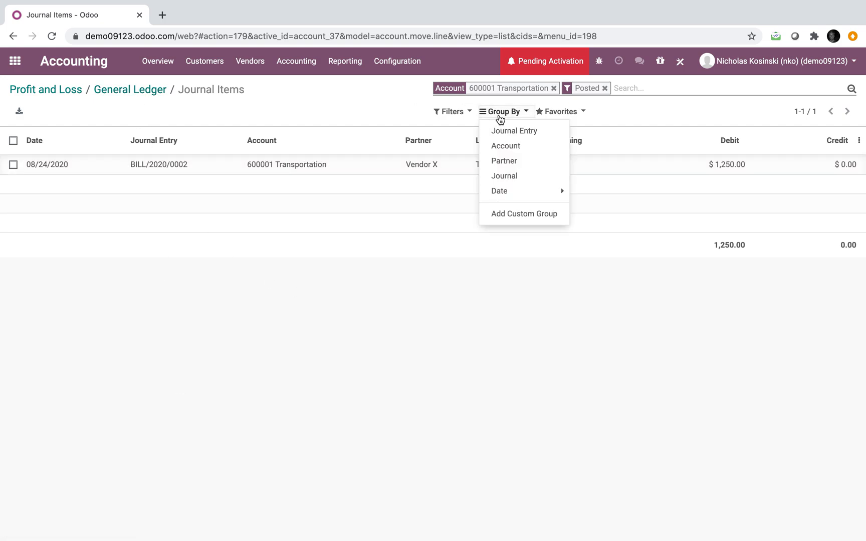
click(524, 195)
click(537, 236)
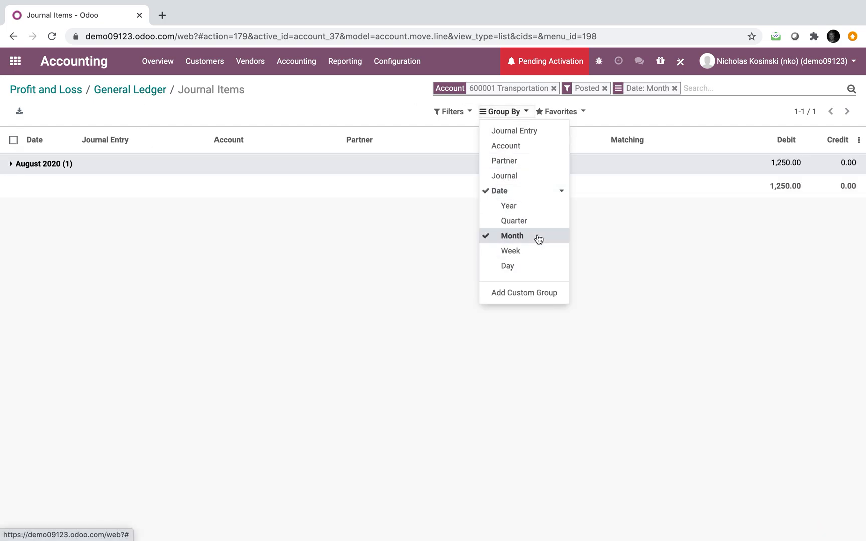
click(537, 237)
- Go back through the General Ledger to the Profit and Loss report and return to the apps overview
click(137, 91)
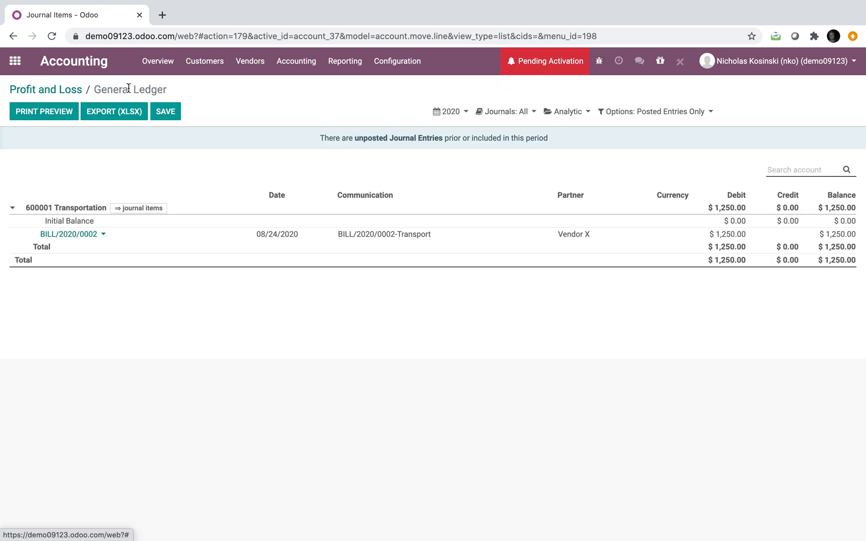
click(60, 89)
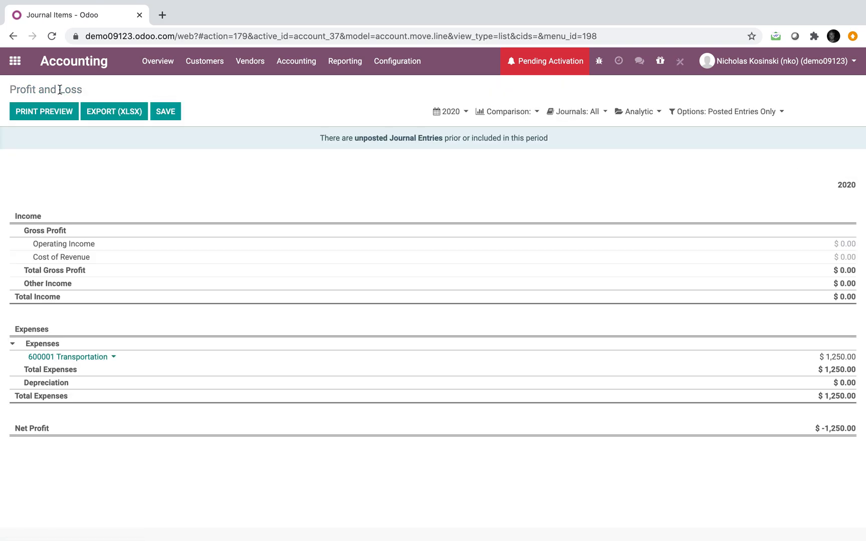
click(15, 61)
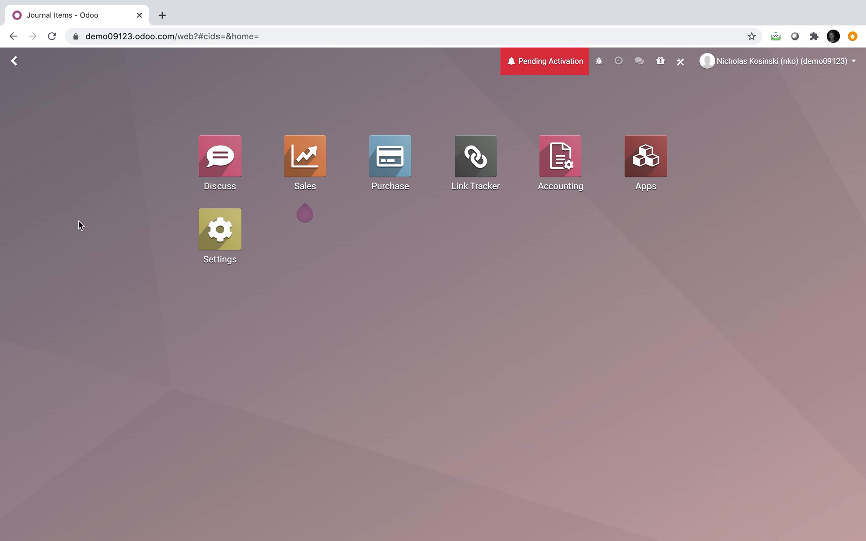